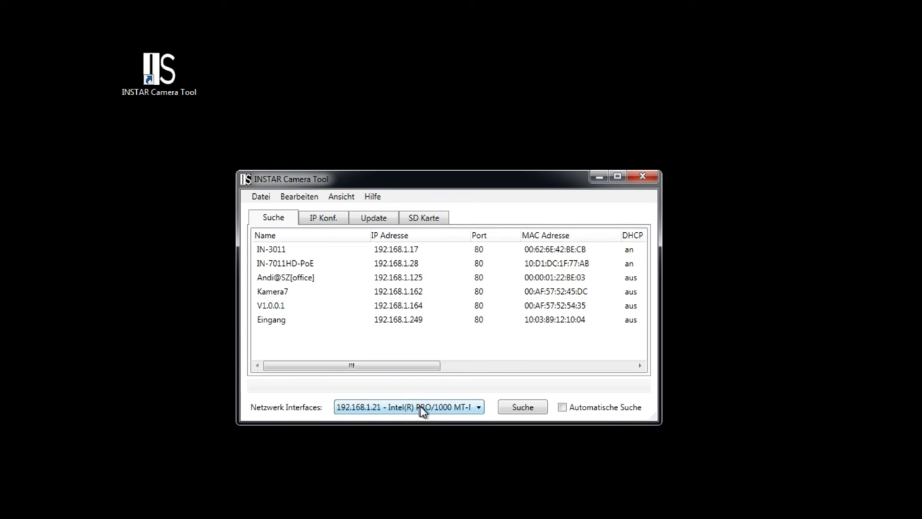
Review the available network interfaces, keep the 192.168.1.21 Intel(R) PRO/1000 MT connection, and search for cameras on it
left_click(478, 410)
left_click(480, 409)
left_click(479, 407)
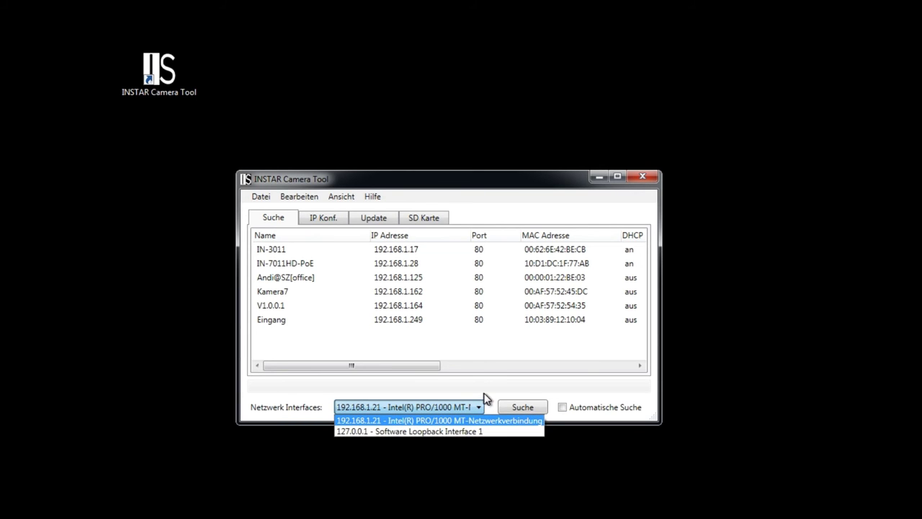
left_click(484, 401)
left_click(513, 409)
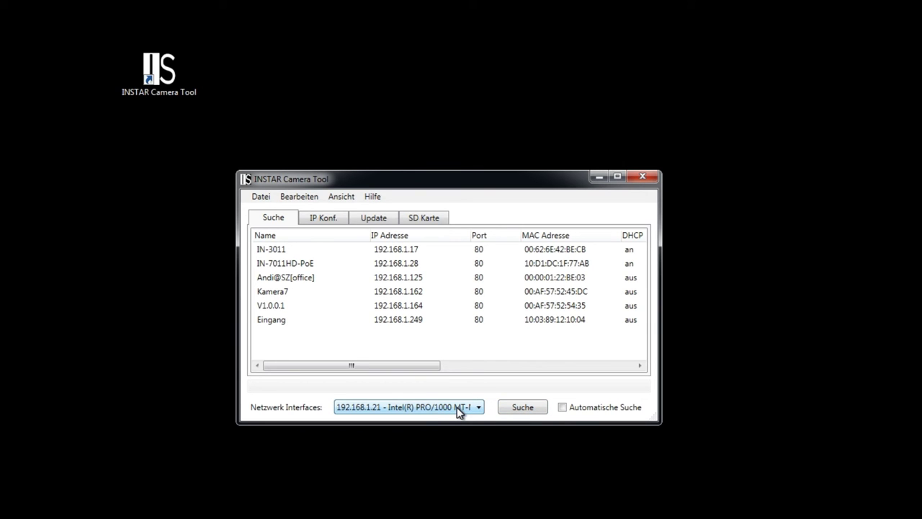
left_click(518, 408)
left_click(519, 409)
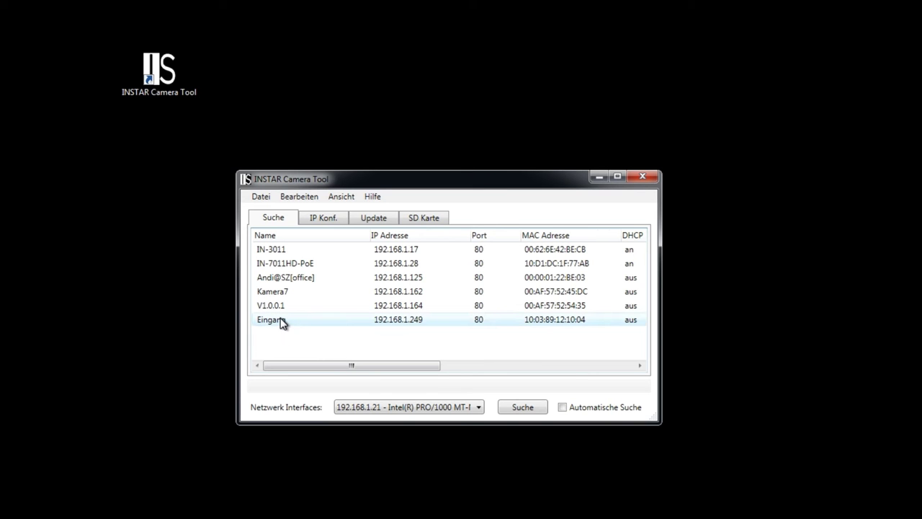
Examine the found cameras' network details, from DHCP and subnet mask through to firmware and WebUI versions
left_click_drag(282, 371, 417, 379)
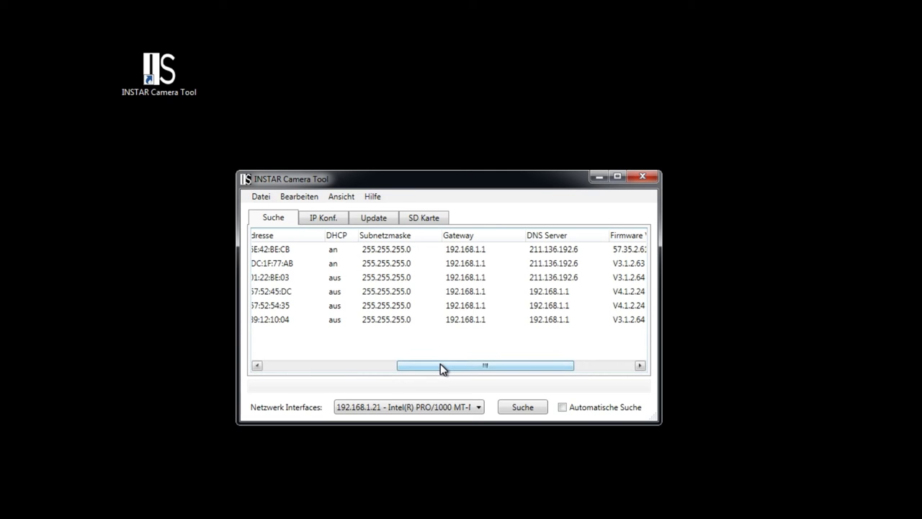
left_click_drag(442, 369, 519, 366)
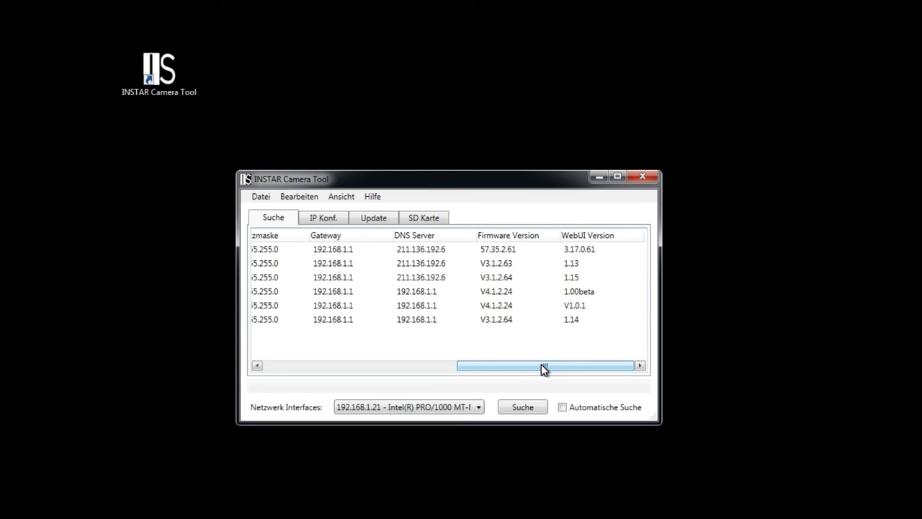
left_click_drag(541, 365, 315, 380)
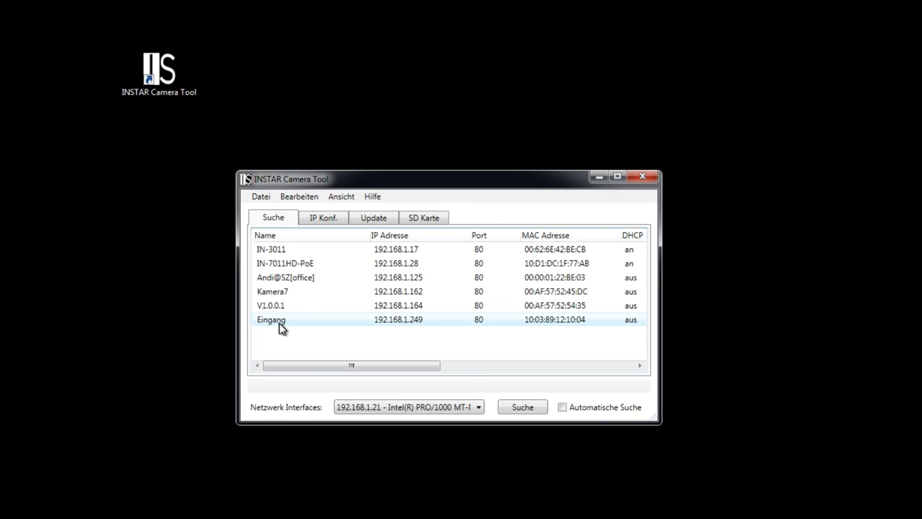
Open the IP configuration of the Eingang camera, signing in as admin with the administrator password
left_click(324, 219)
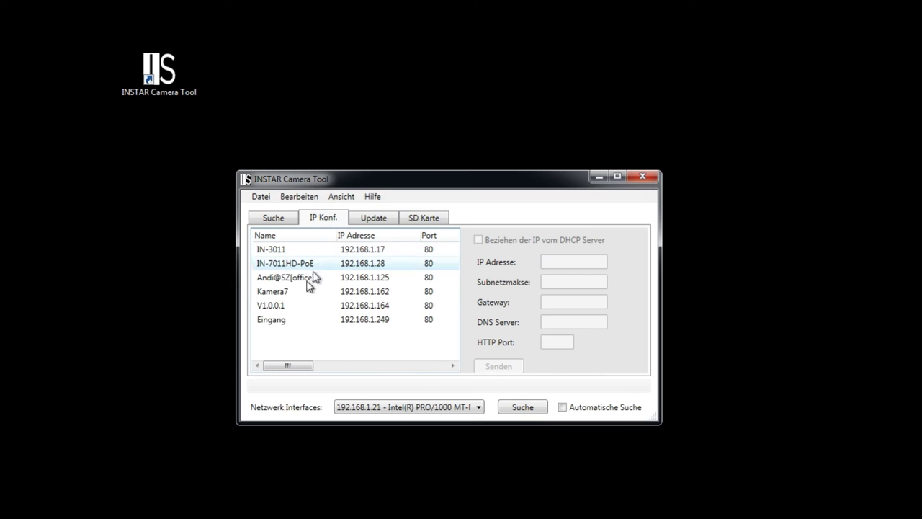
left_click(281, 323)
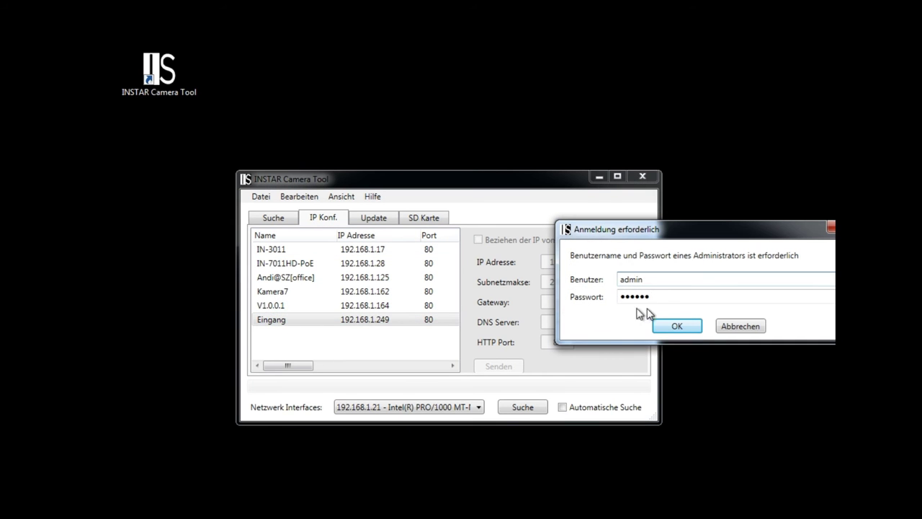
left_click_drag(646, 228, 444, 248)
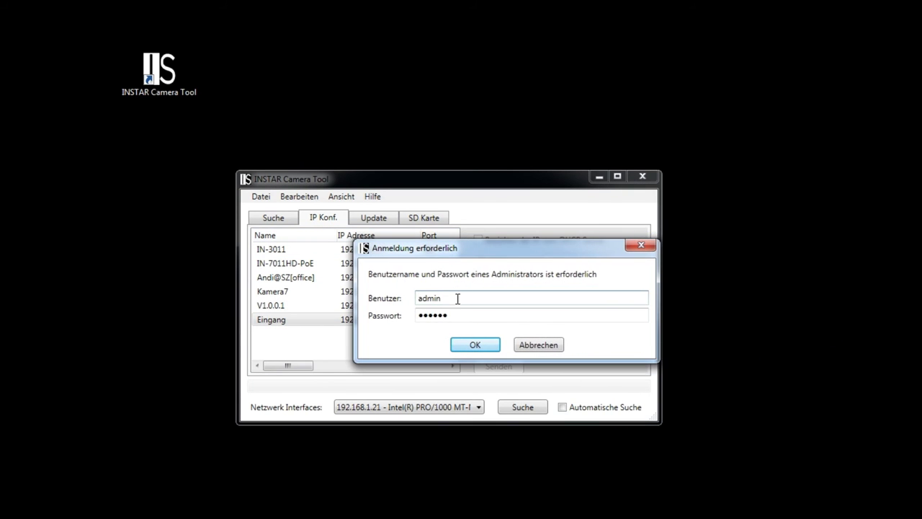
left_click(455, 315)
double_click(453, 314)
type("*******")
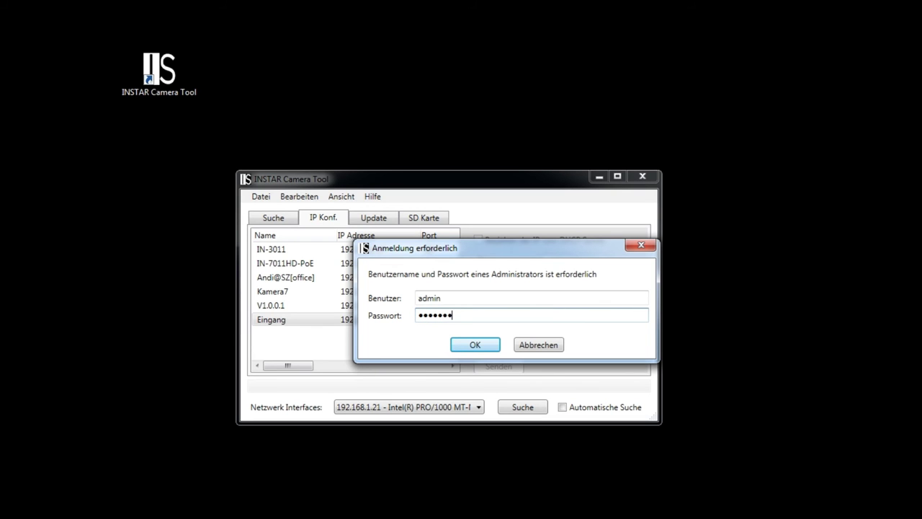
key("Return")
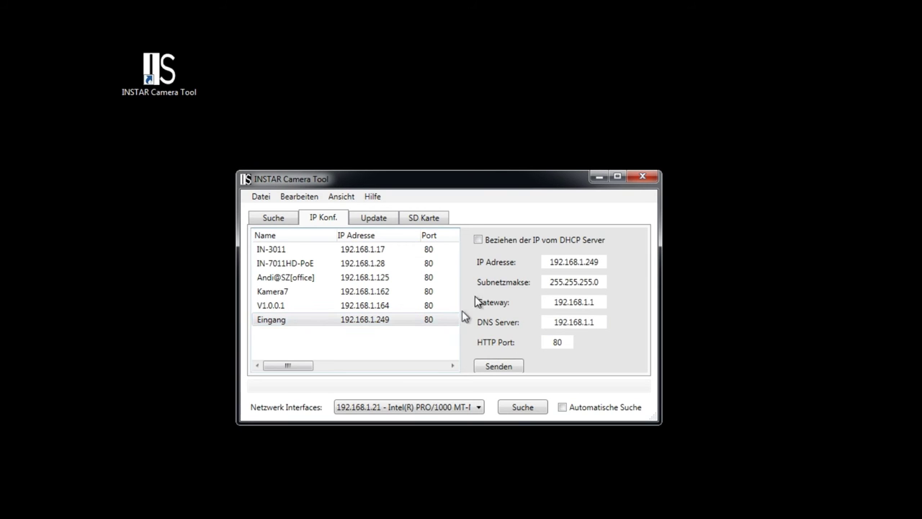
Submit the Eingang camera's IP configuration with obtaining the address from the DHCP server switched off
left_click(479, 240)
left_click(480, 240)
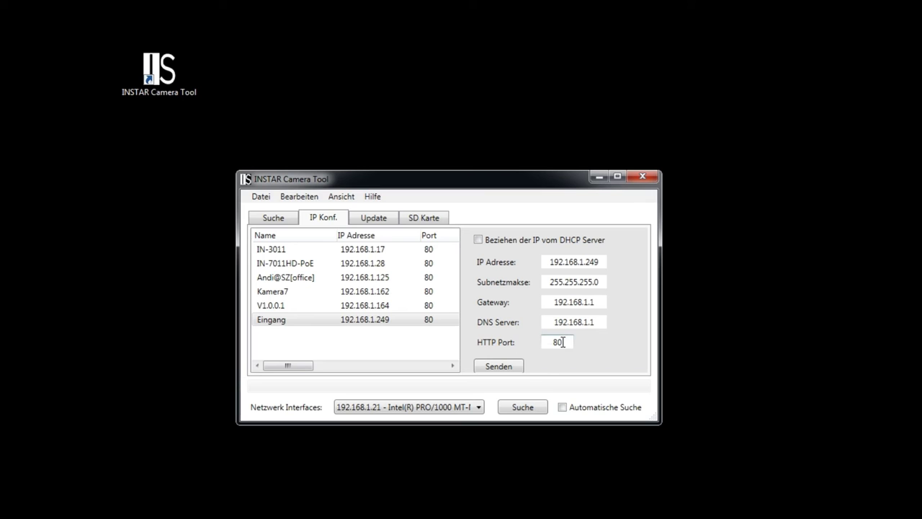
left_click(508, 369)
Check the Eingang camera's update options by switching the update type to WebUI and back to Firmware
left_click(376, 218)
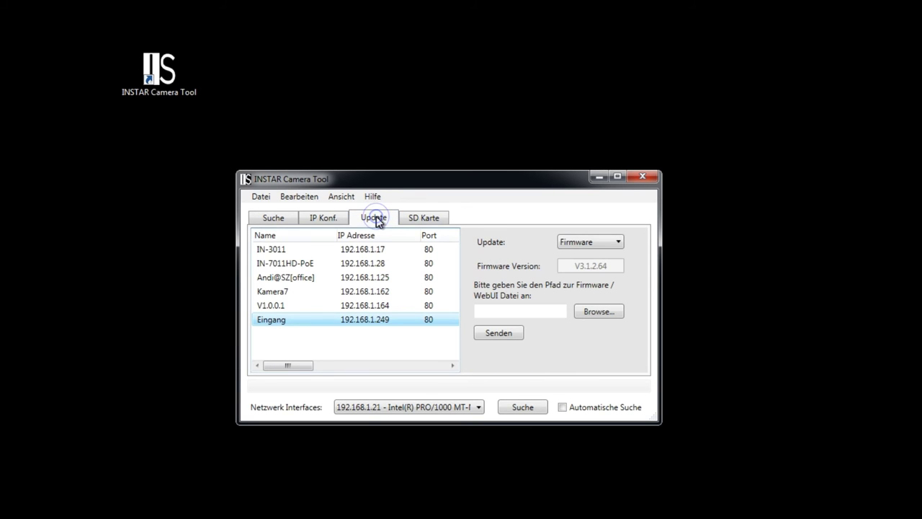
left_click(597, 246)
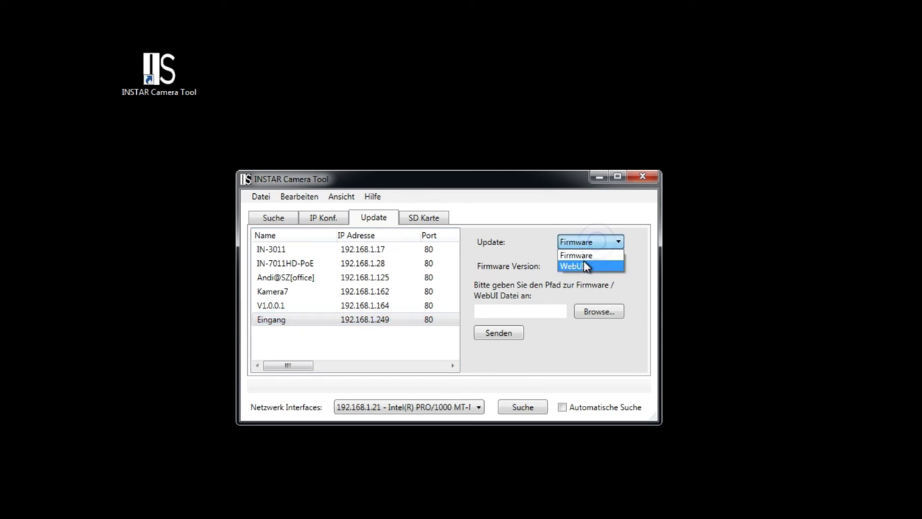
left_click(586, 264)
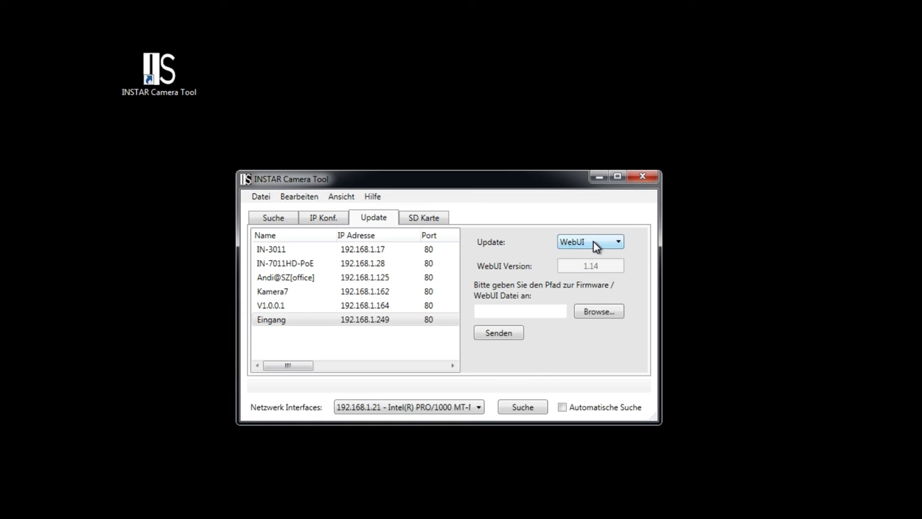
left_click(596, 246)
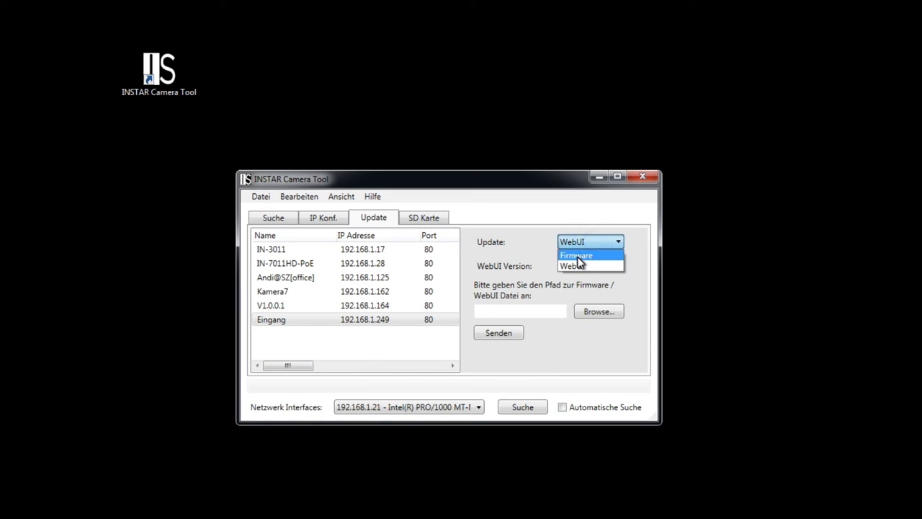
left_click(580, 256)
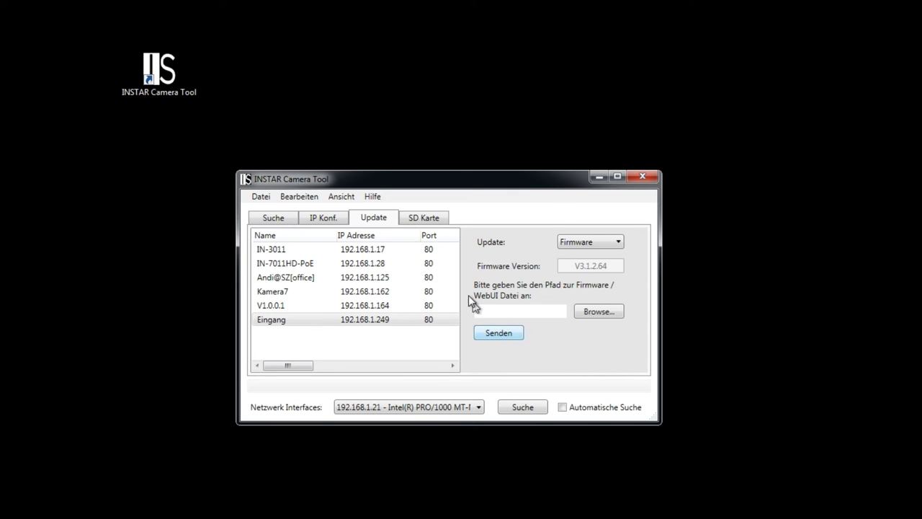
Browse the SD card of the Eingang camera and arrange the file browser beside the main window
left_click(425, 219)
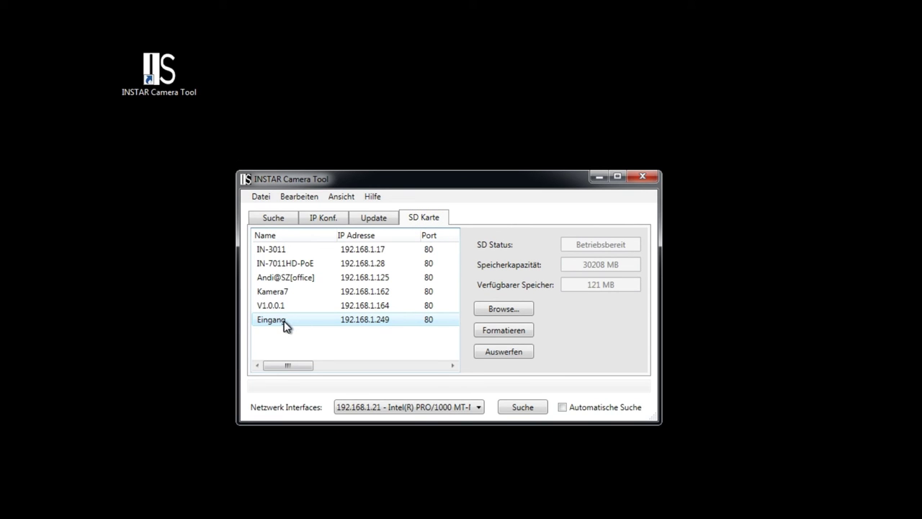
left_click(328, 322)
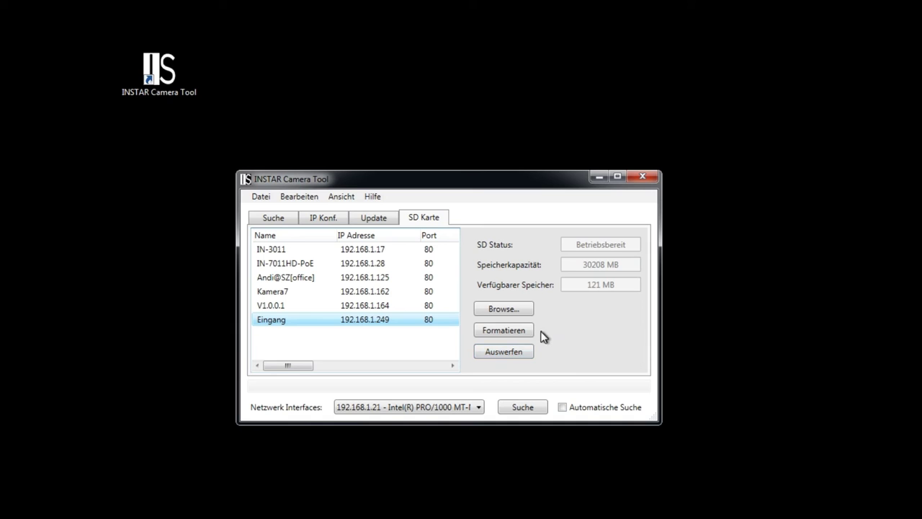
left_click(515, 310)
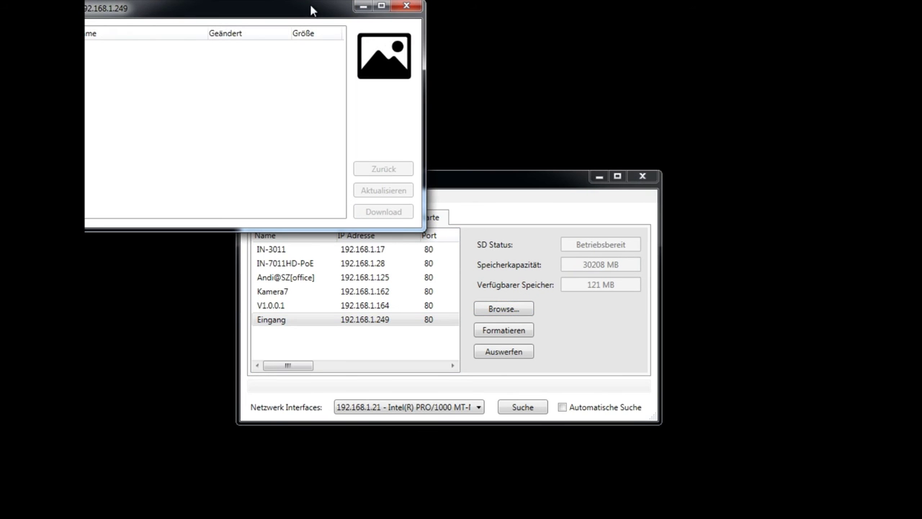
left_click_drag(310, 10, 398, 144)
left_click_drag(546, 178, 845, 141)
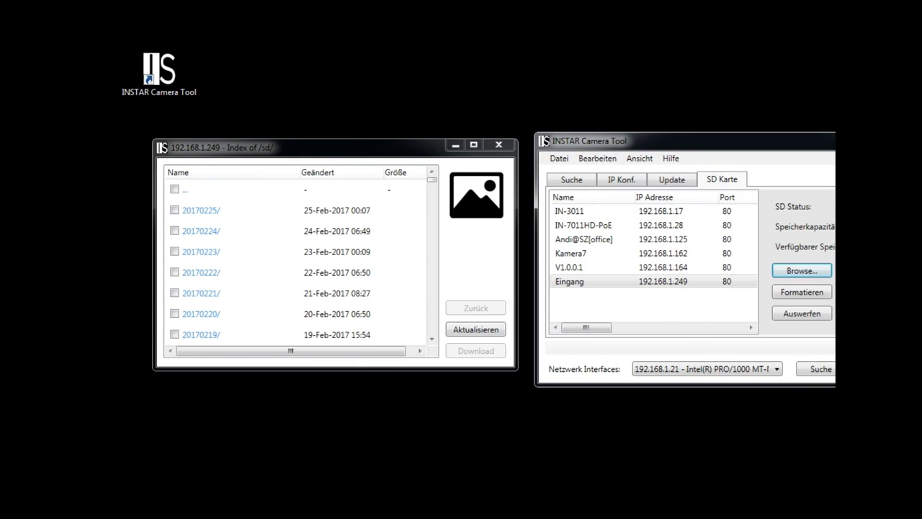
left_click(350, 152)
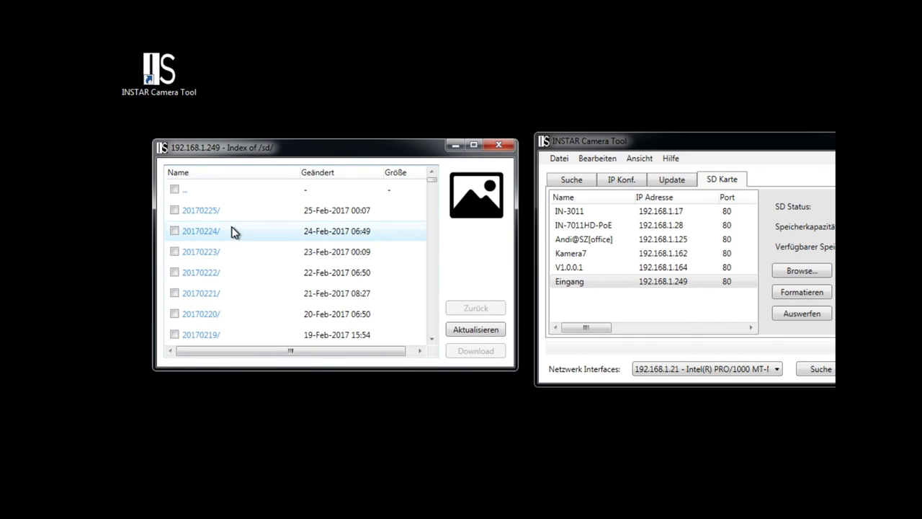
Try to download the folders 20170222 and 20170224 from the camera's SD card
left_click(208, 275)
left_click(175, 231)
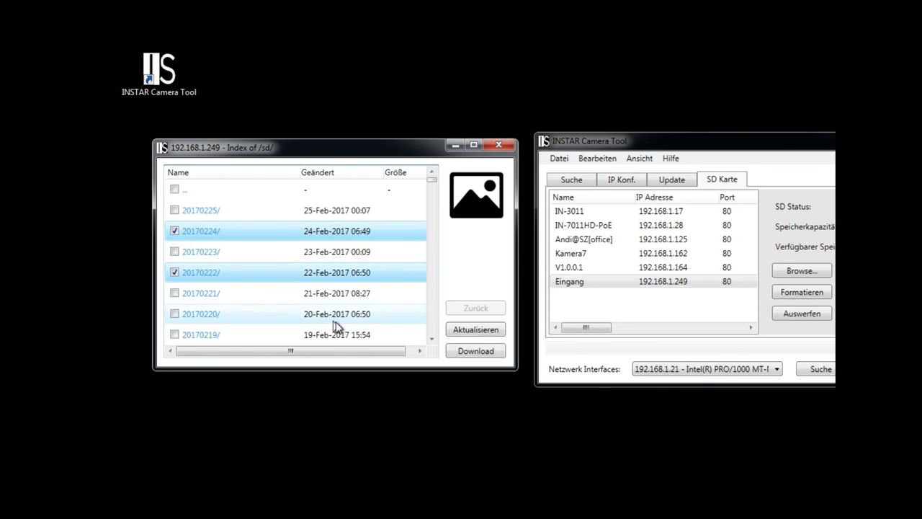
left_click(468, 351)
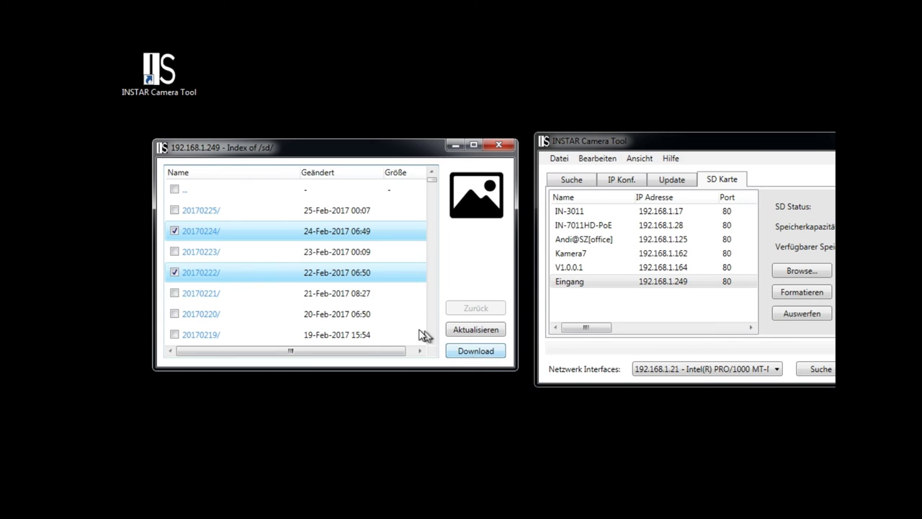
Open the record000 folder inside 20170224 and look through its video recordings
left_click(208, 234)
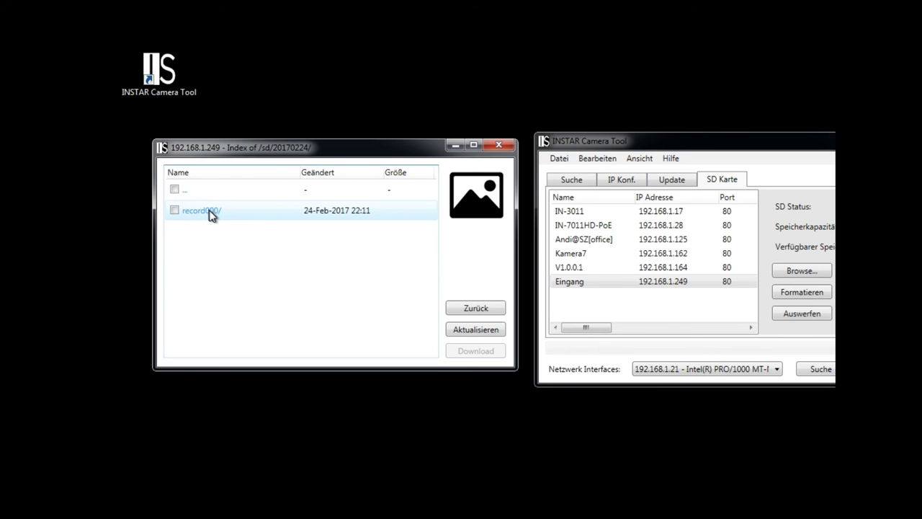
left_click(213, 215)
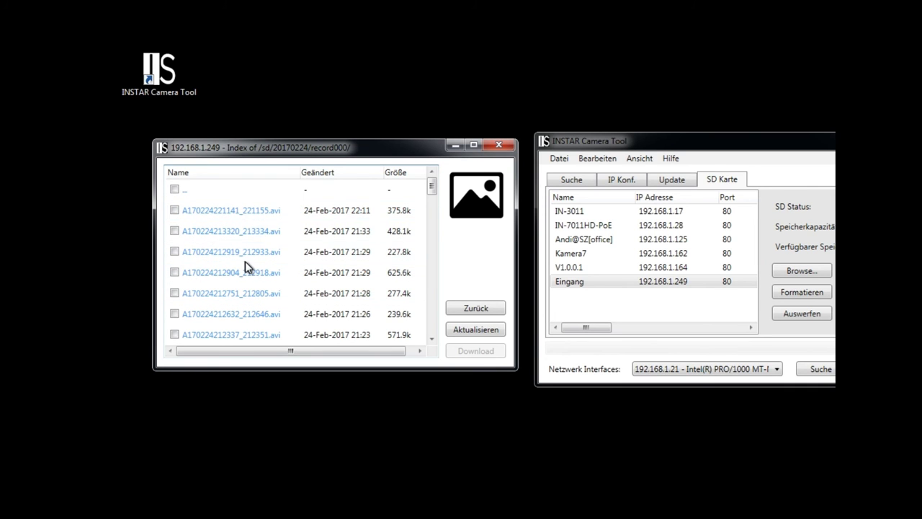
scroll(245, 262, "down", 5)
scroll(245, 261, "down", 15)
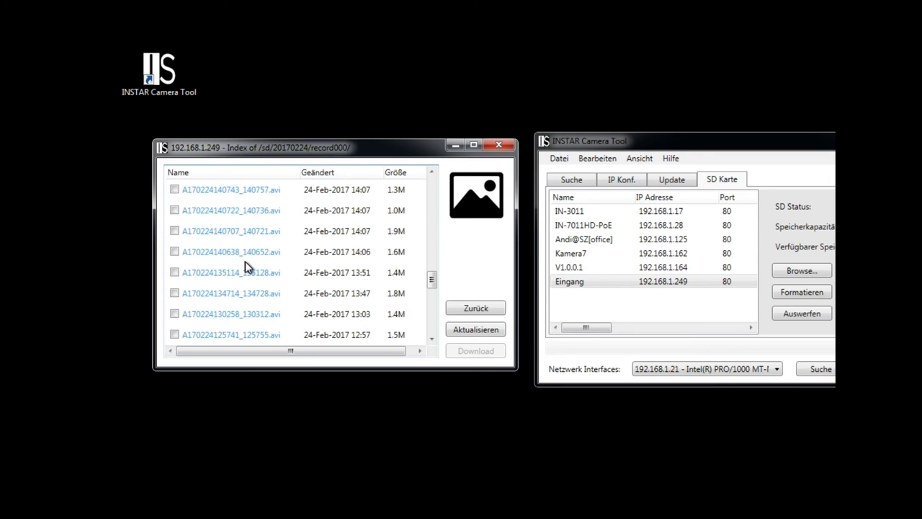
scroll(245, 263, "up", 20)
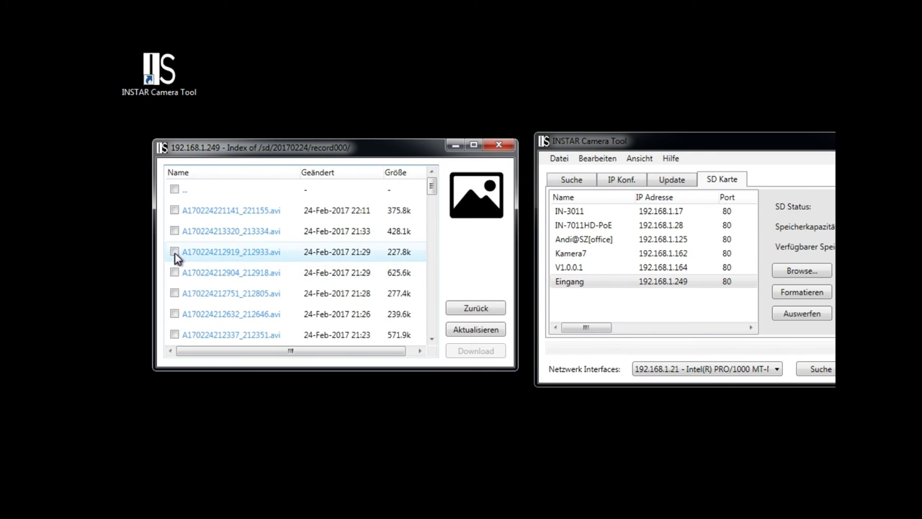
left_click(175, 231)
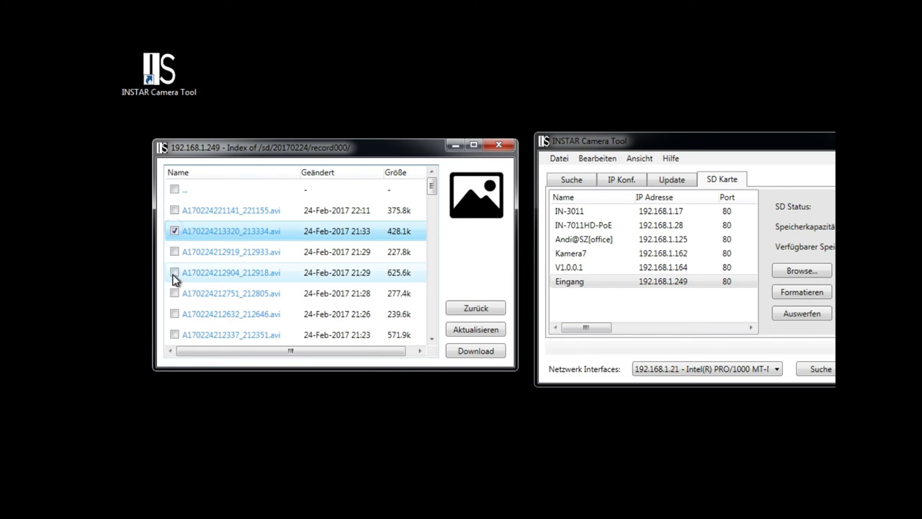
left_click(174, 273)
left_click(174, 294)
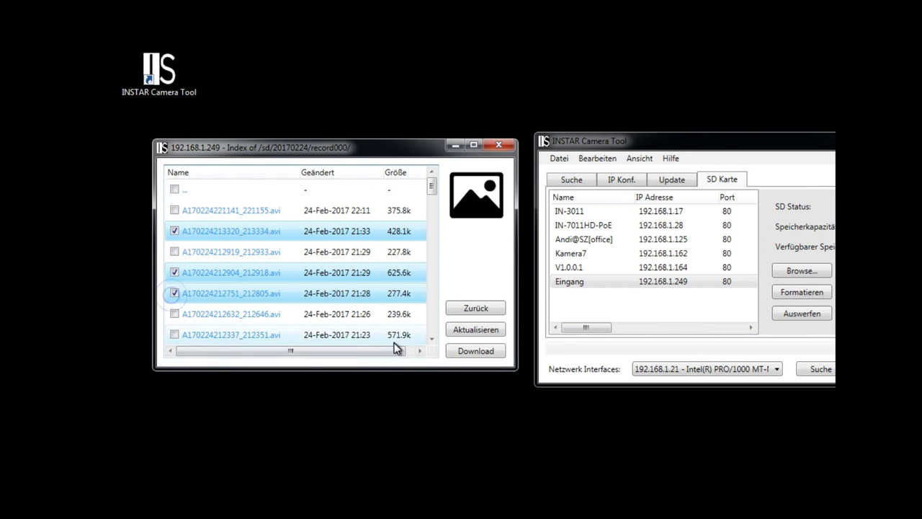
left_click(472, 352)
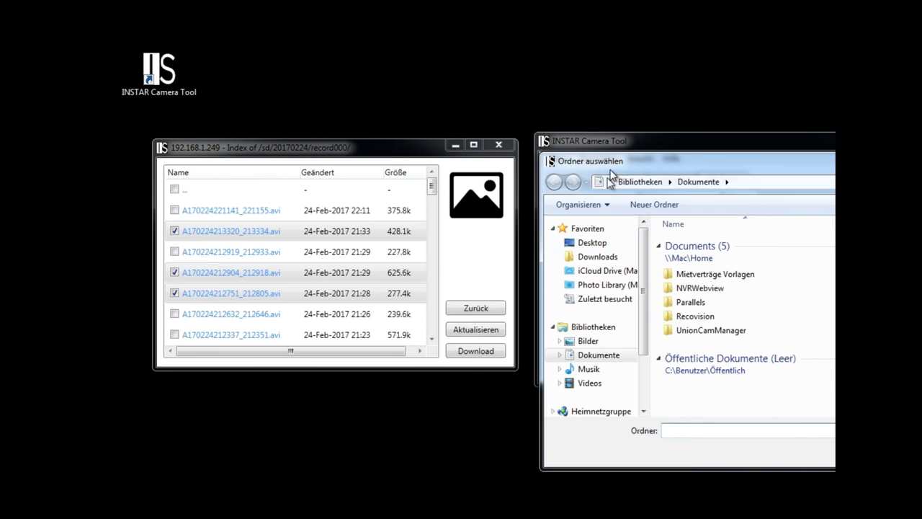
left_click_drag(662, 167, 287, 119)
left_click(227, 195)
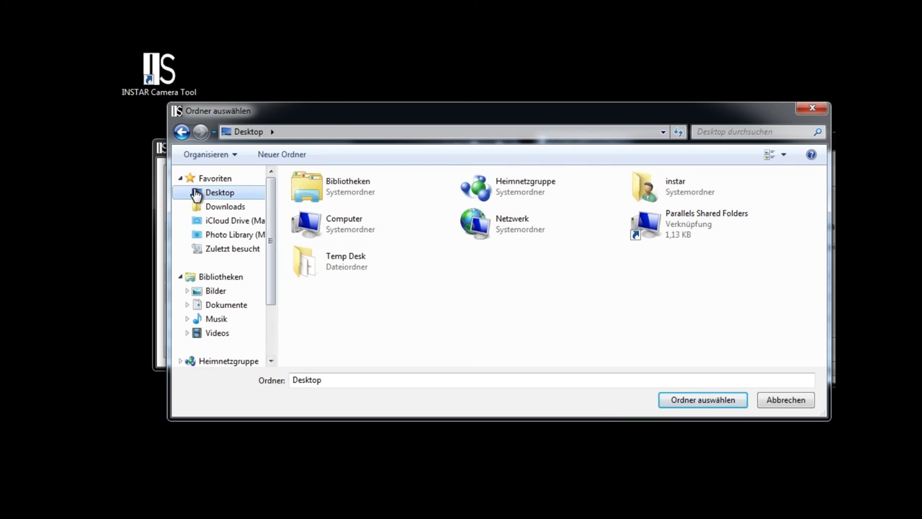
left_click(696, 401)
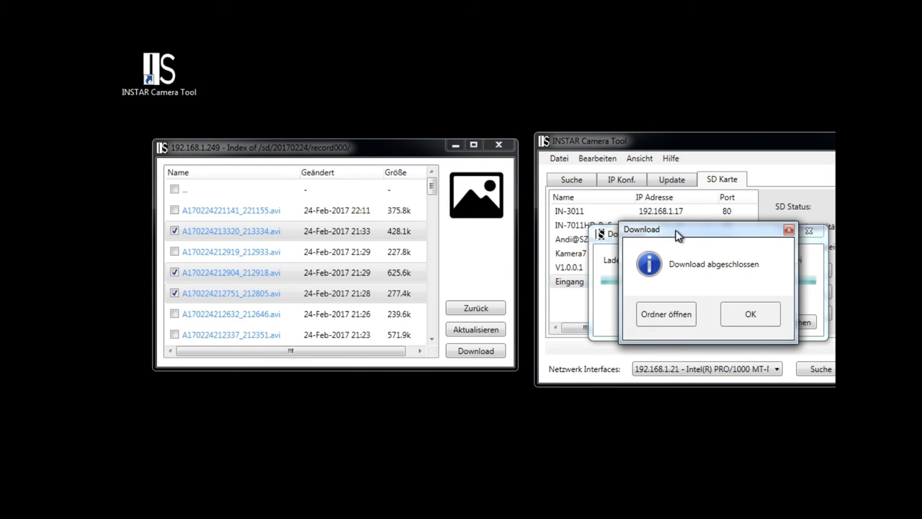
left_click_drag(678, 237, 308, 194)
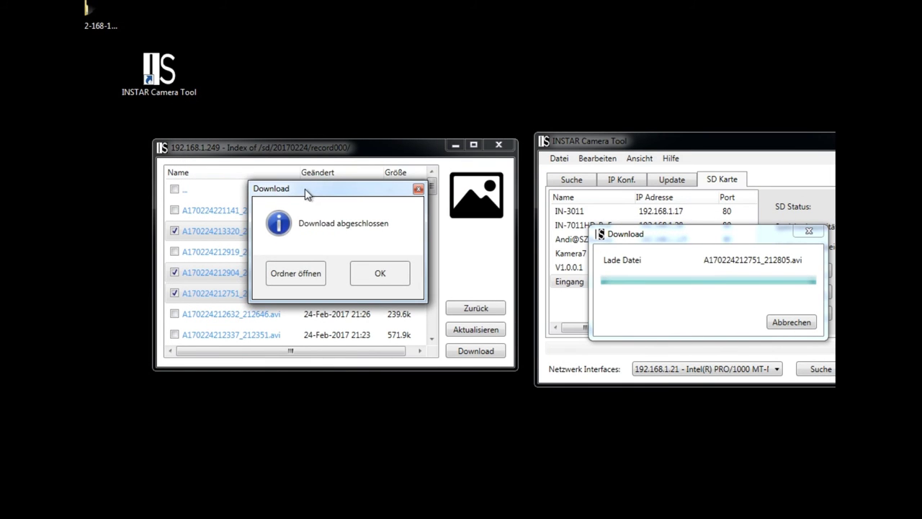
left_click(312, 277)
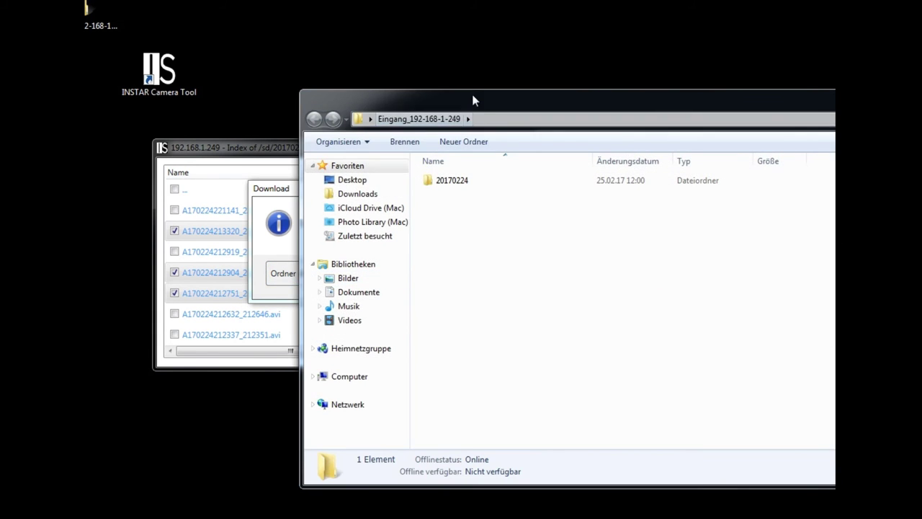
left_click_drag(473, 97, 303, 101)
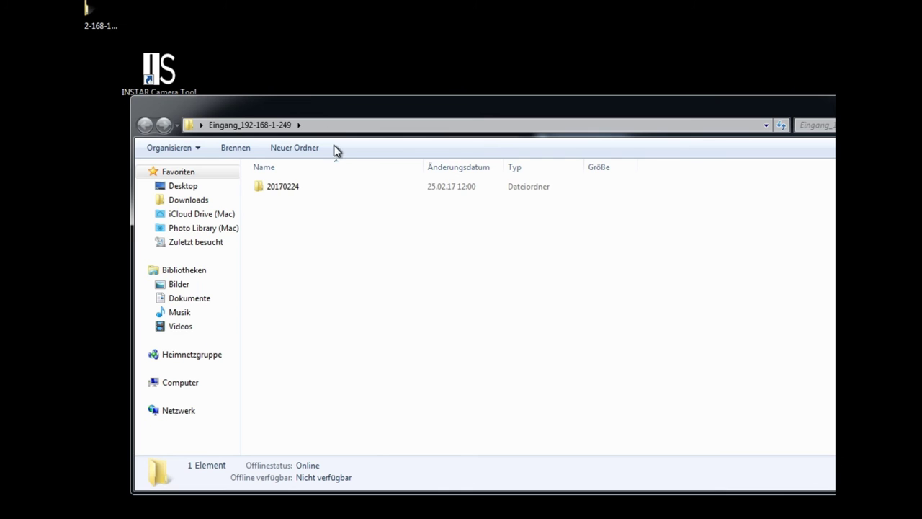
left_click(183, 186)
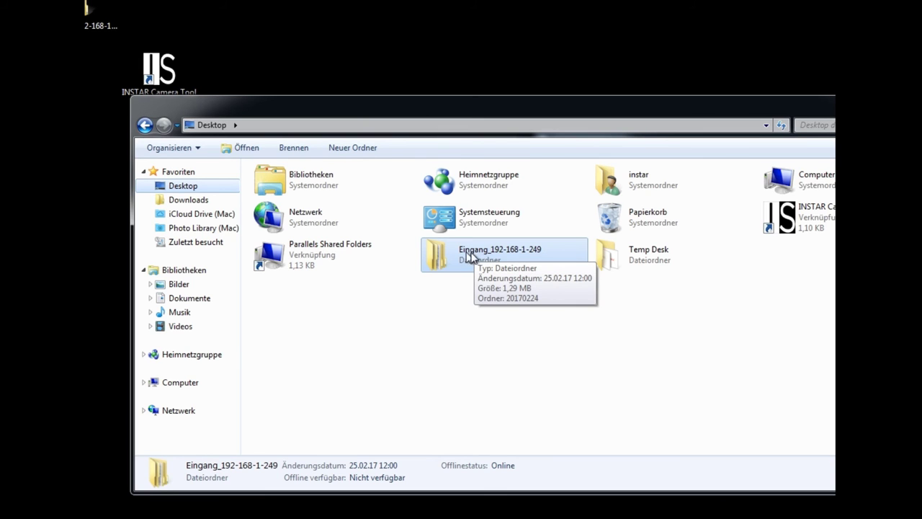
double_click(530, 253)
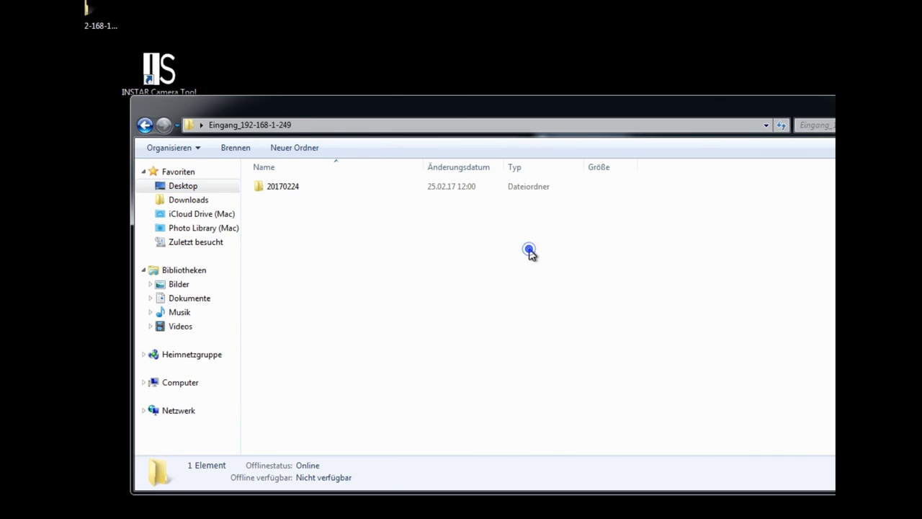
double_click(282, 189)
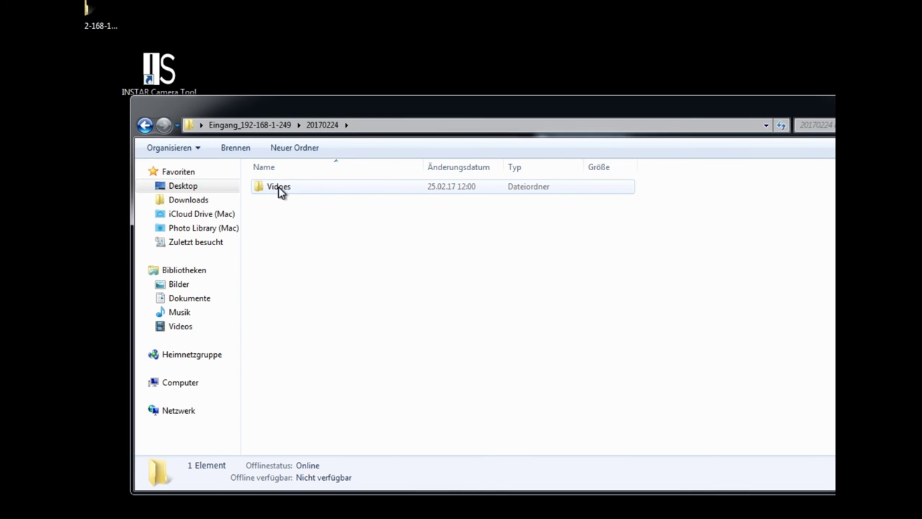
double_click(280, 189)
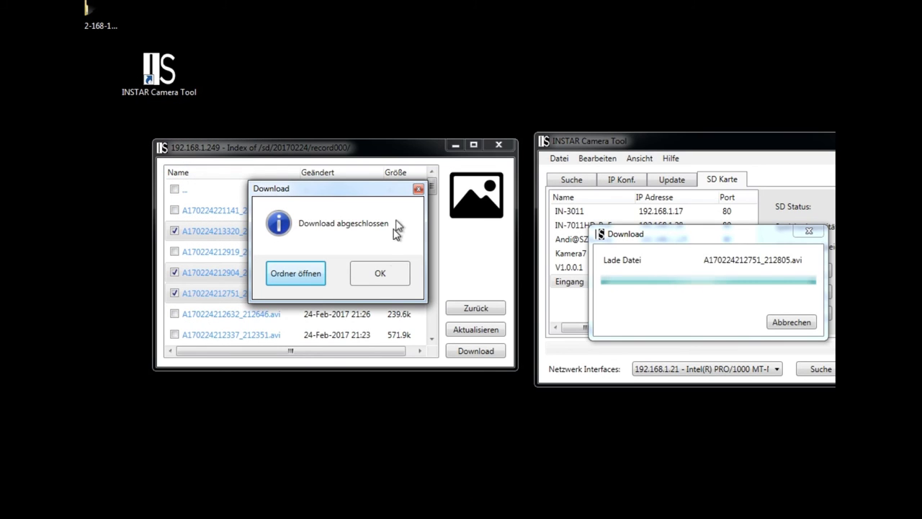
Dismiss the finished download notice and return the SD card browser to the root directory /sd/
left_click(378, 274)
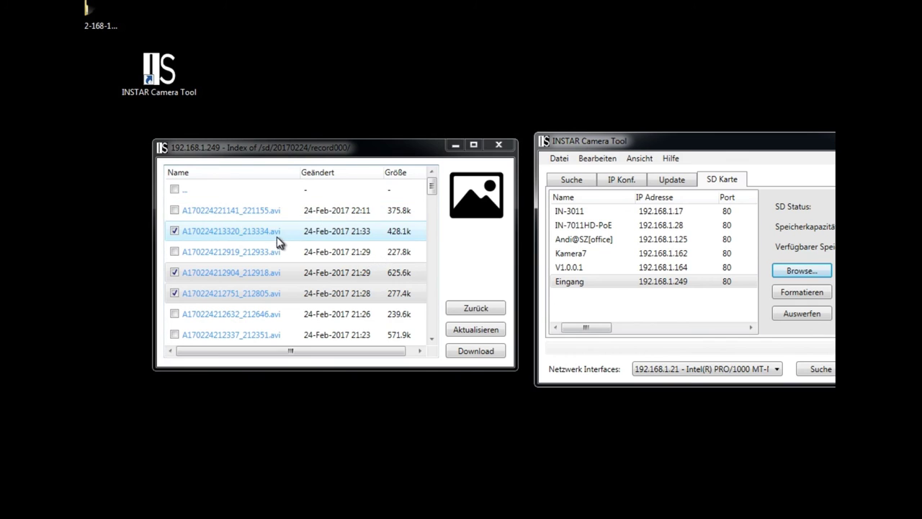
double_click(186, 196)
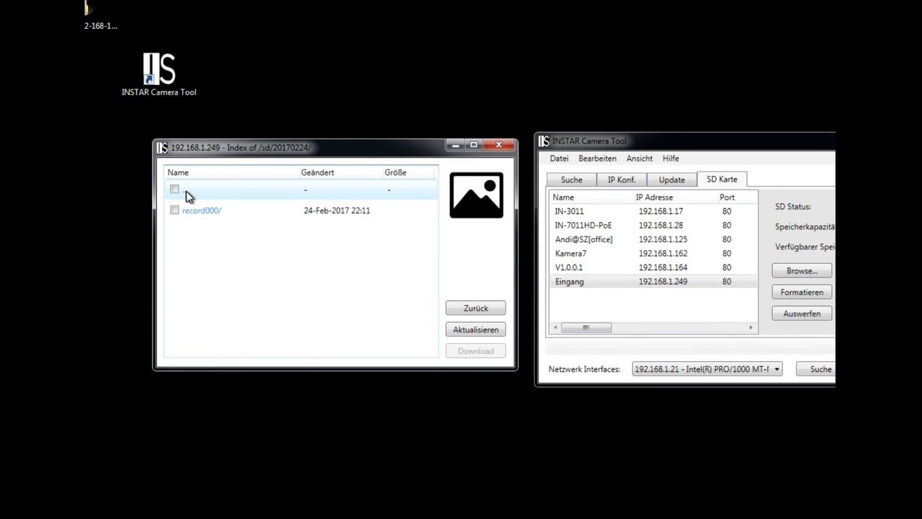
left_click(477, 310)
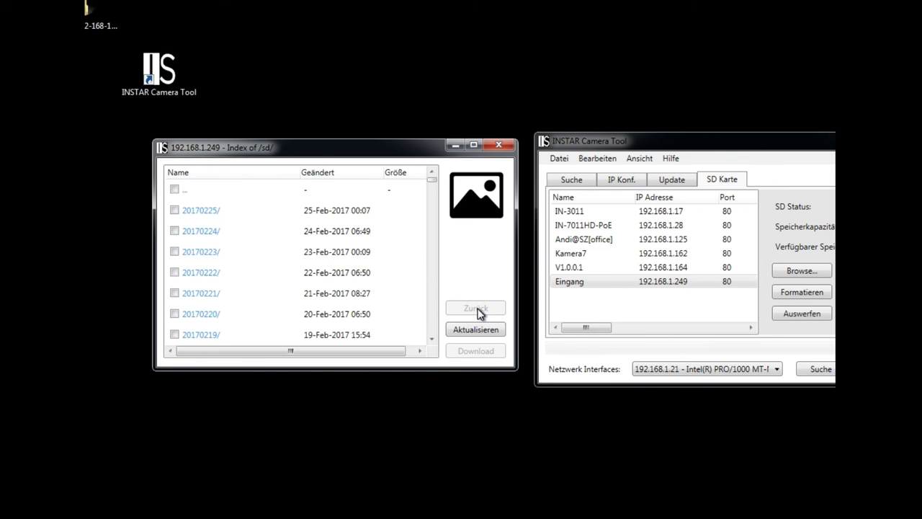
Download the folders 20170223, 20170220 and 20170219 from the SD card to the Desktop
left_click(175, 190)
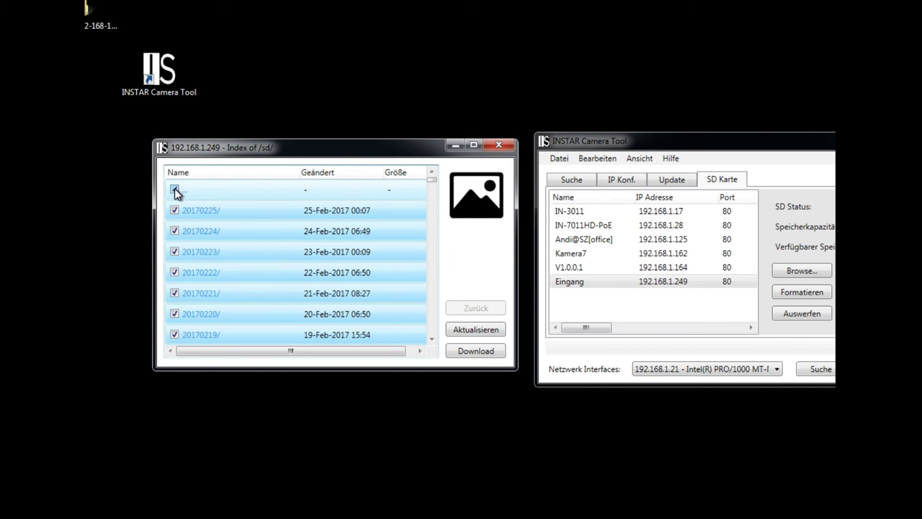
left_click(174, 191)
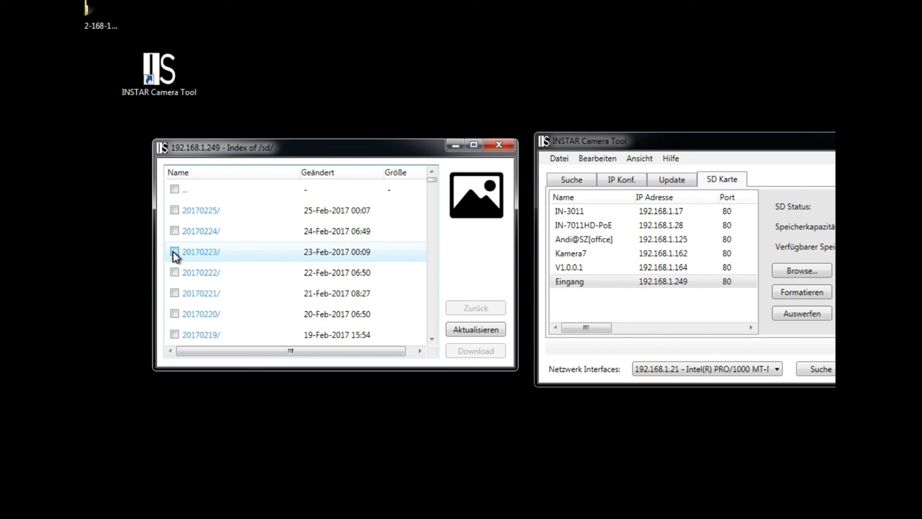
left_click(175, 253)
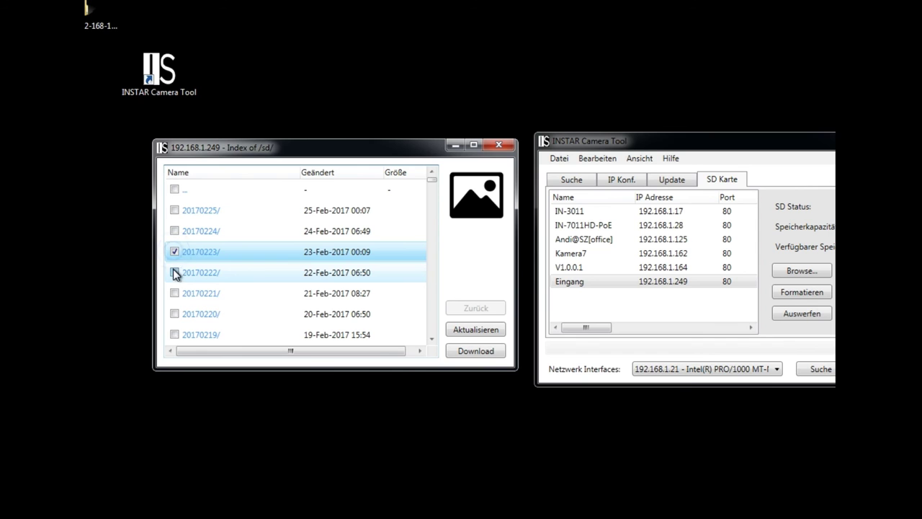
left_click(174, 314)
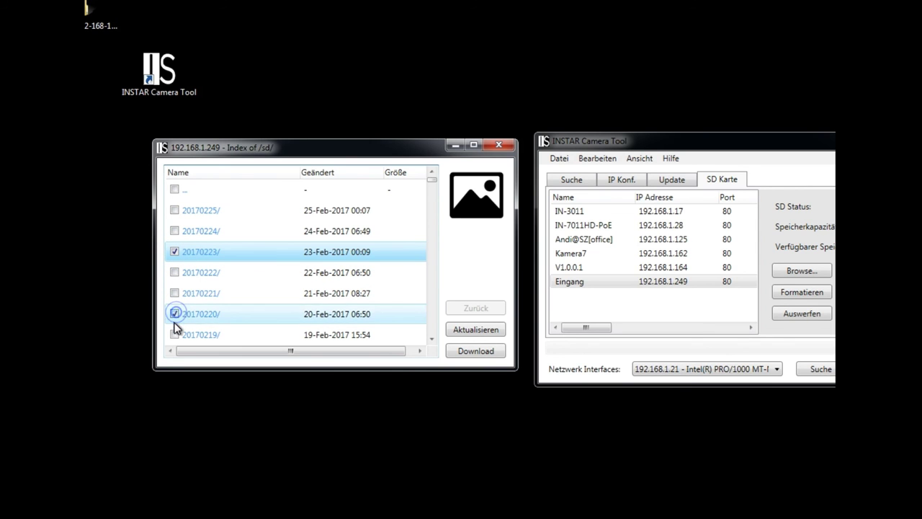
left_click(174, 335)
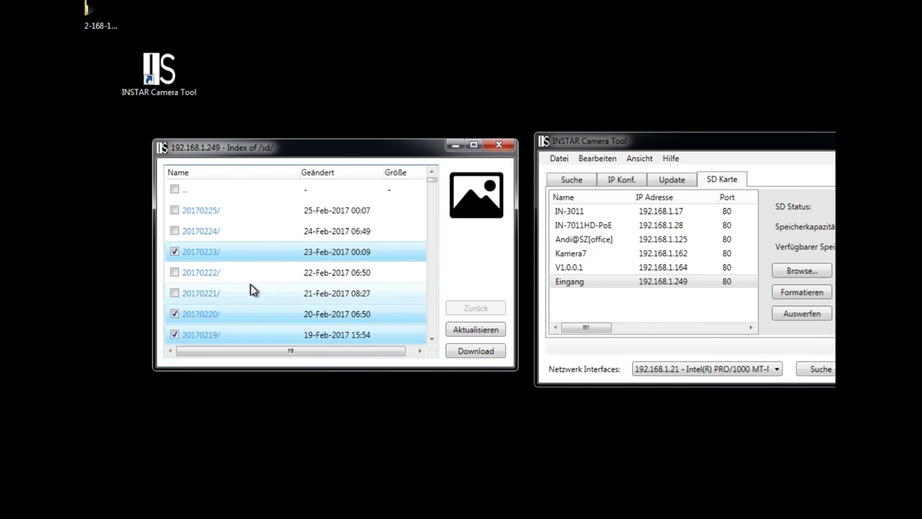
left_click(474, 352)
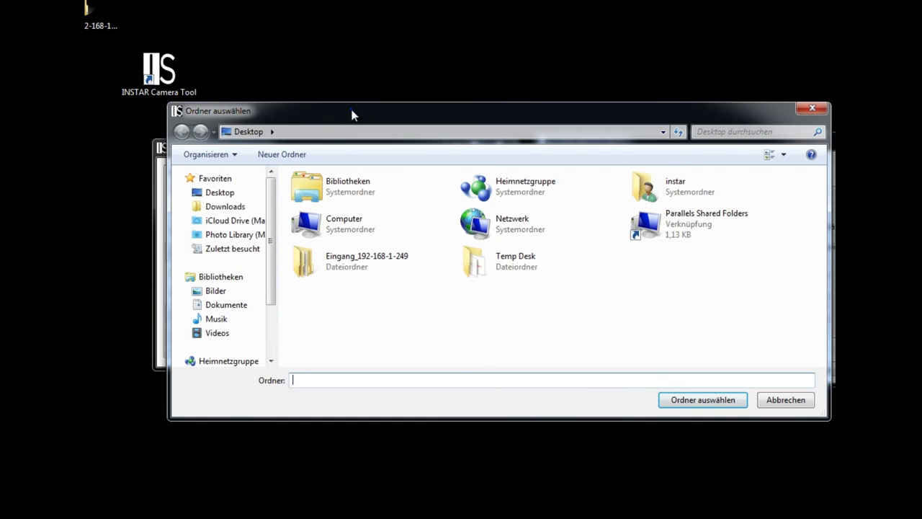
left_click_drag(353, 115, 295, 95)
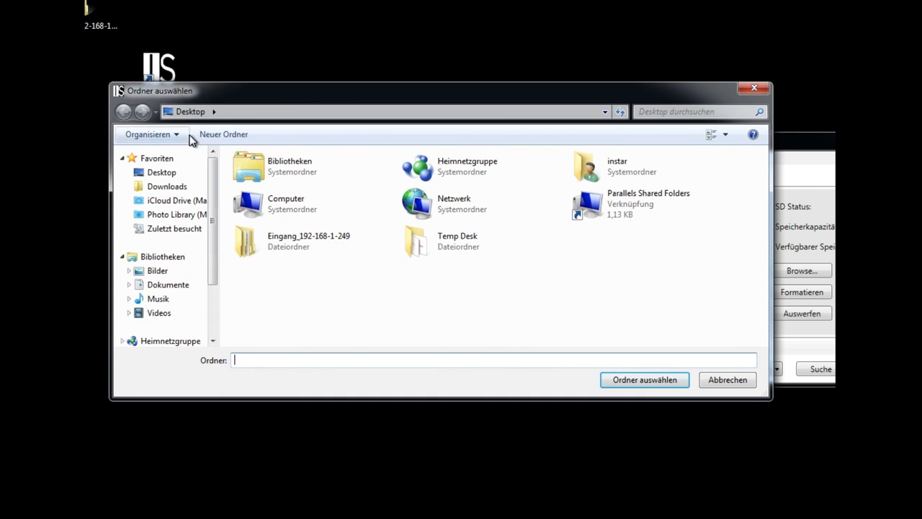
left_click(637, 380)
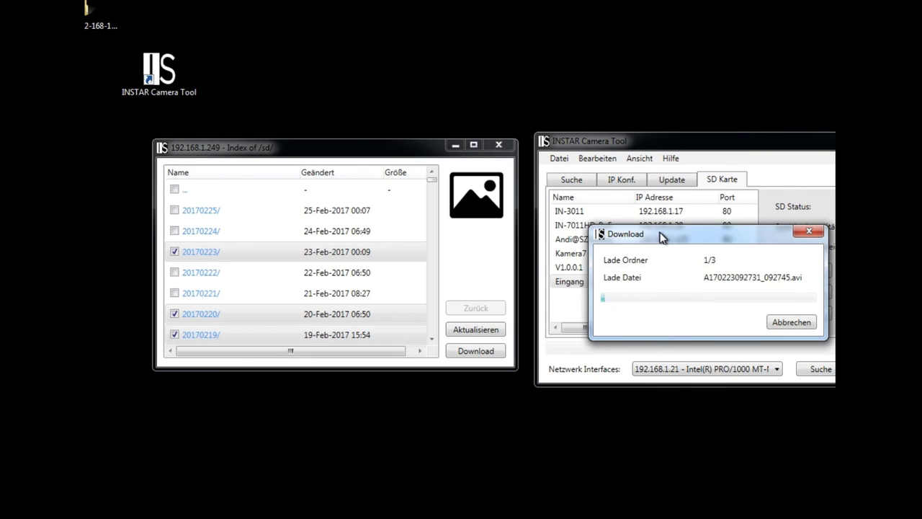
left_click_drag(660, 232, 268, 193)
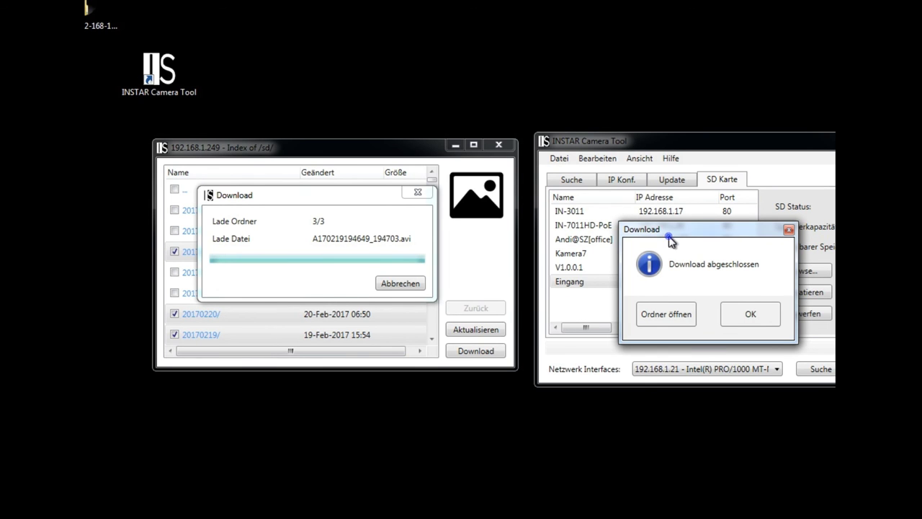
left_click_drag(663, 224, 289, 155)
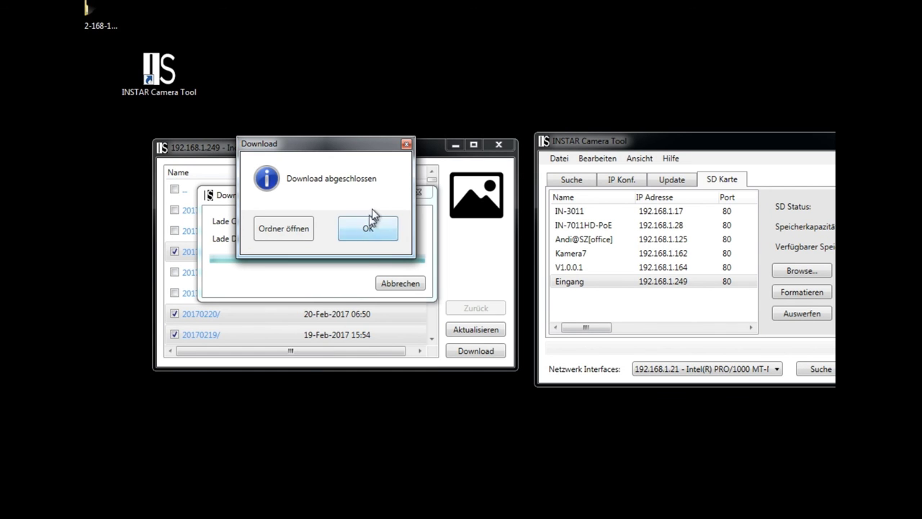
left_click(282, 229)
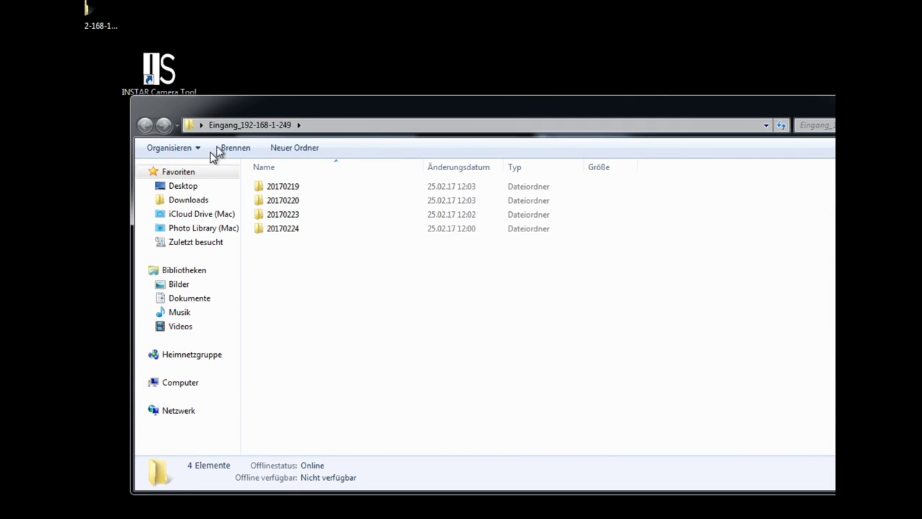
left_click(185, 188)
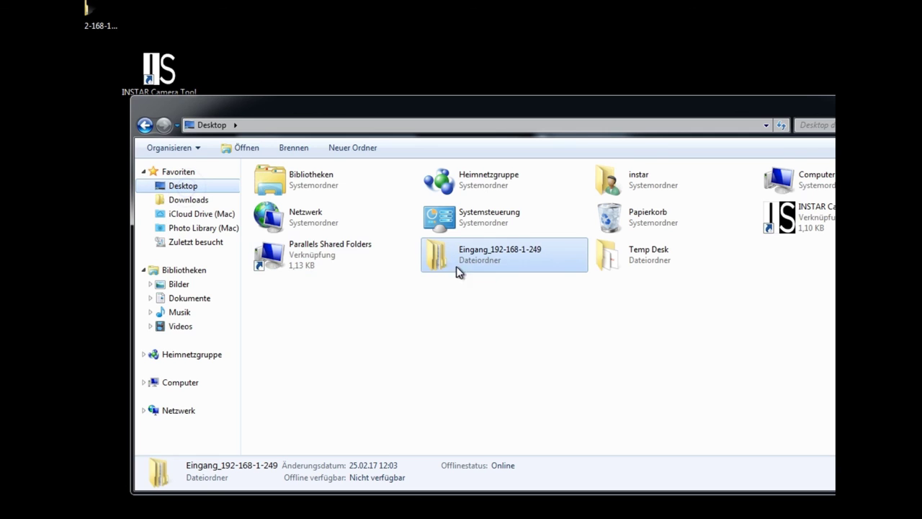
mouse_move(486, 248)
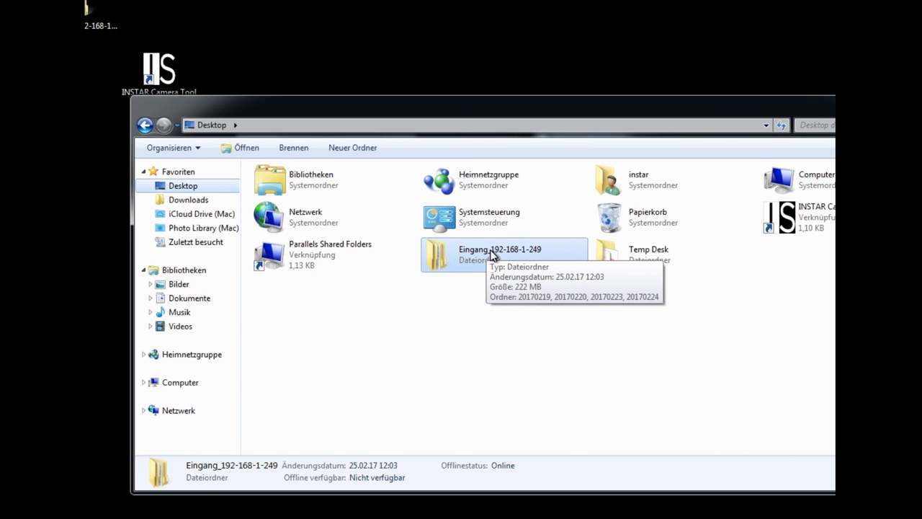
double_click(491, 252)
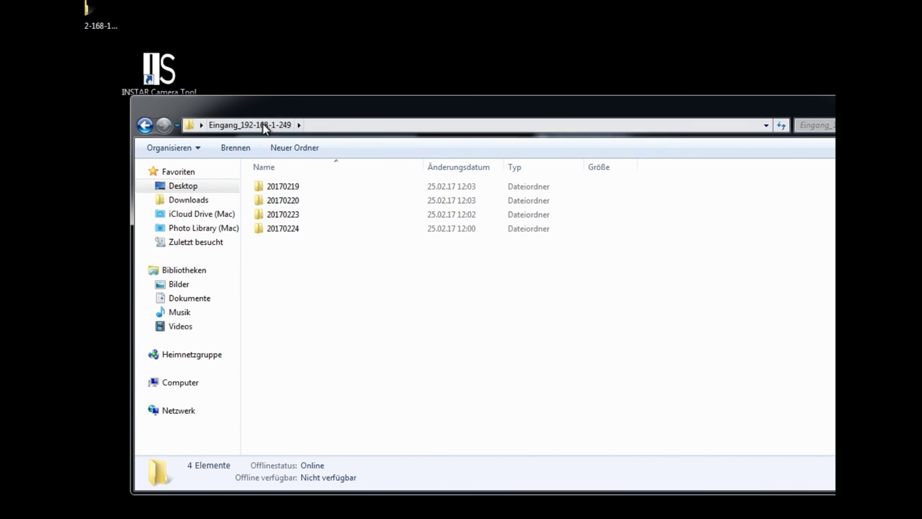
Move the folder window clear of the download notice and dismiss the notice
left_click_drag(261, 109, 387, 94)
left_click_drag(482, 85, 499, 84)
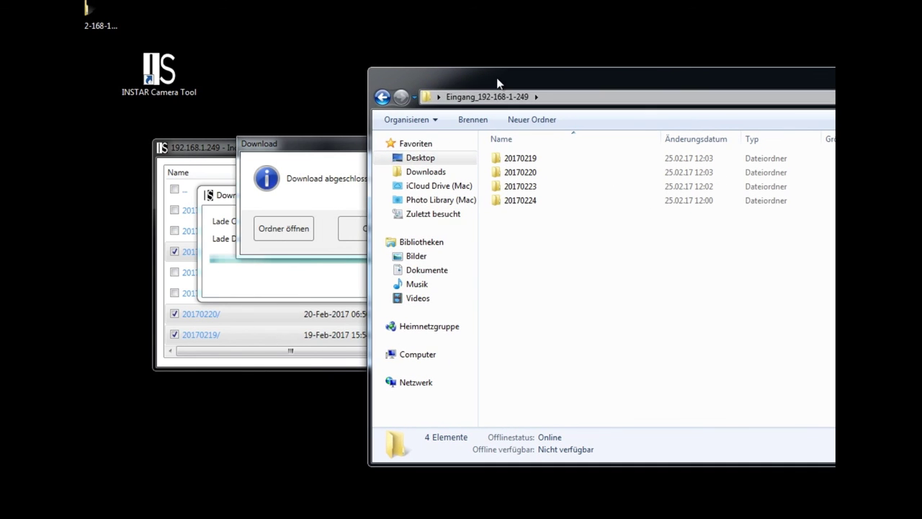
left_click(330, 180)
left_click(371, 229)
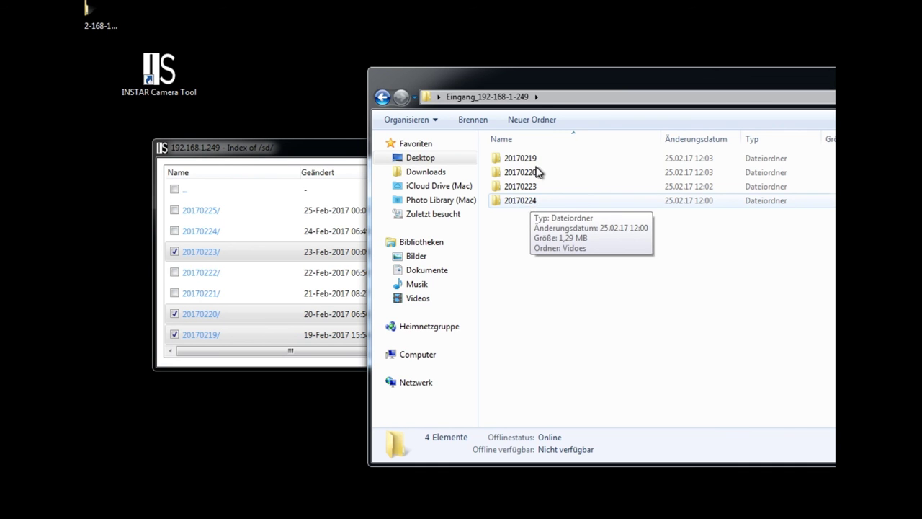
Open the Vidoes folder inside the downloaded 20170223 folder and look through its recordings
left_click_drag(533, 83, 420, 59)
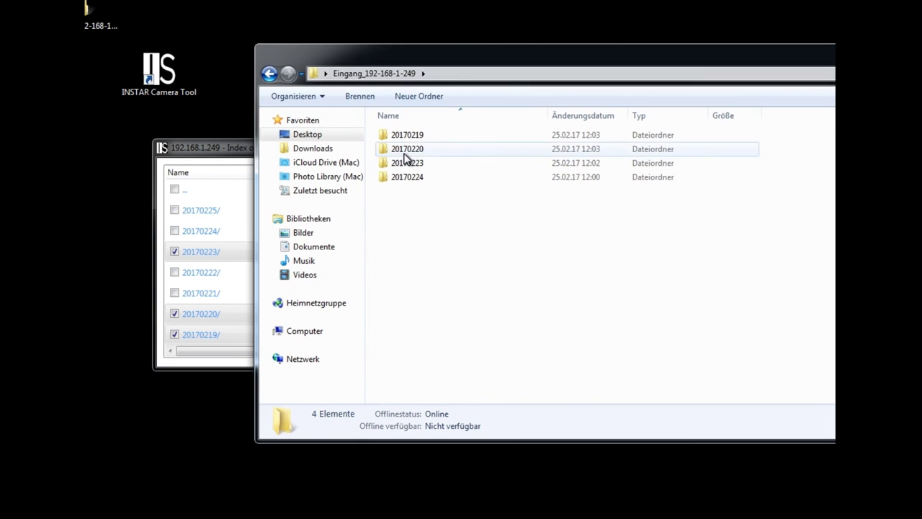
double_click(413, 164)
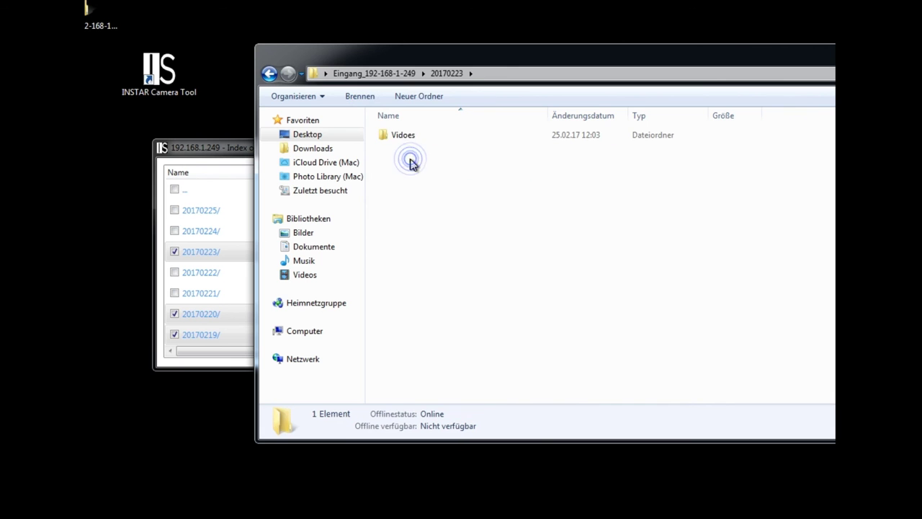
double_click(405, 135)
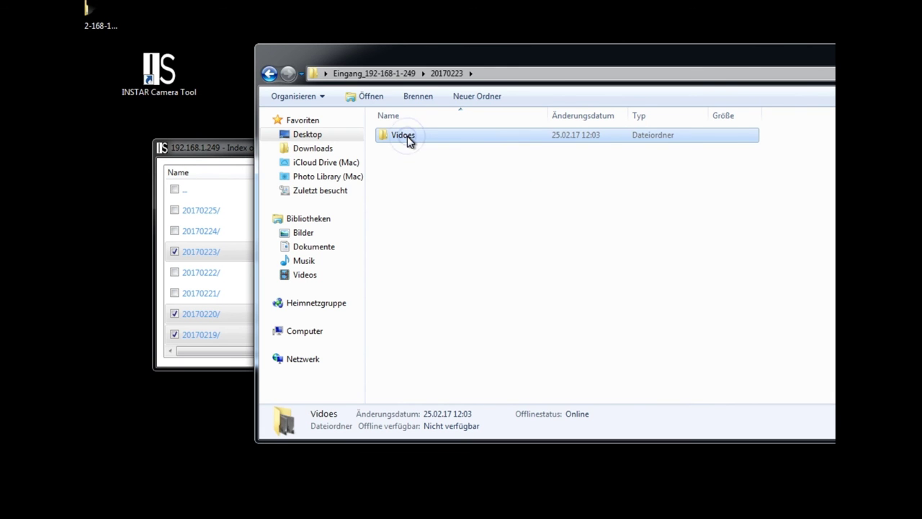
left_click(407, 139)
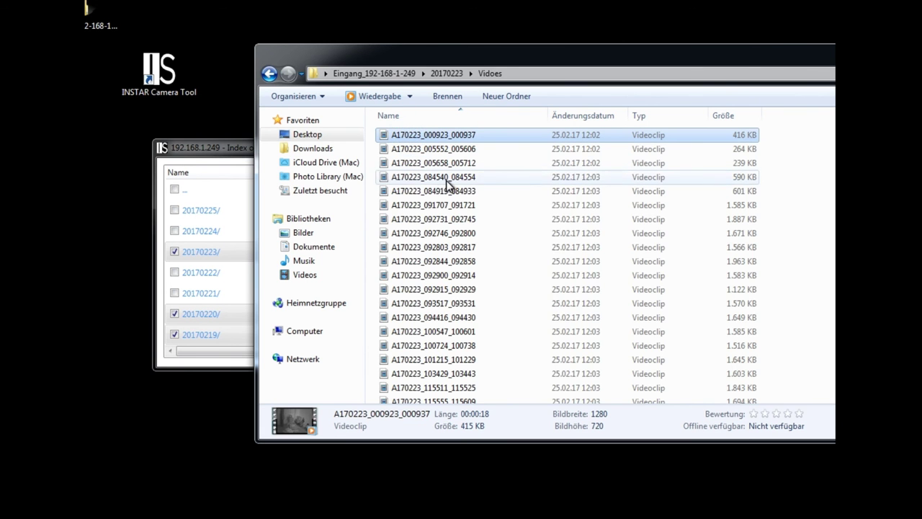
scroll(443, 312, "down", 20)
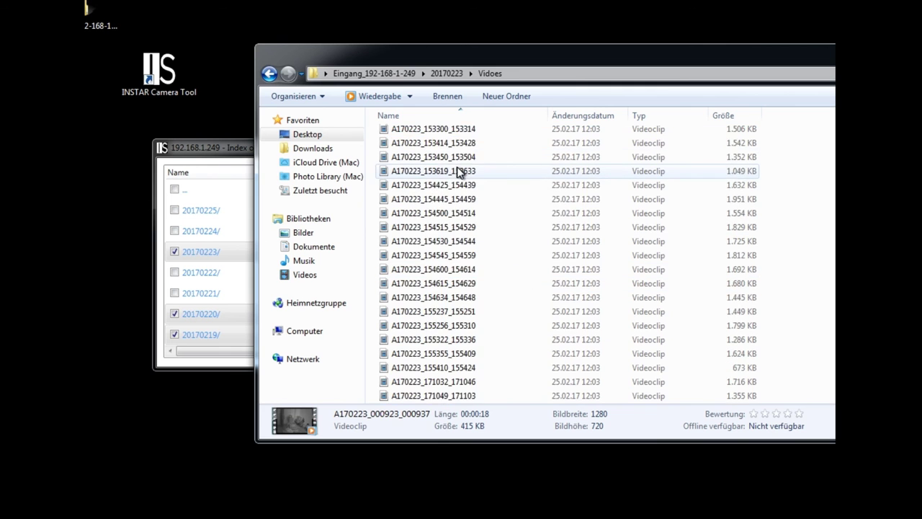
scroll(456, 286, "up", 20)
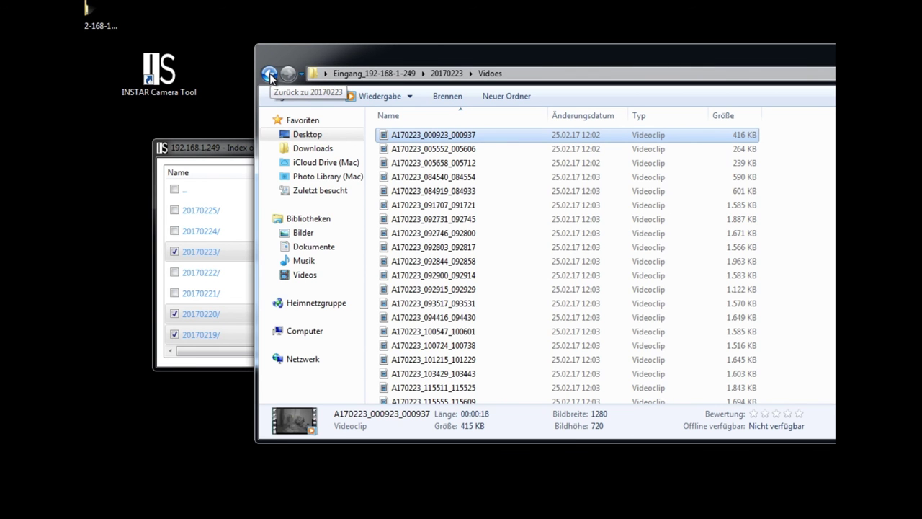
Close the folder window and the SD card browser, and reposition the main camera tool window
key("alt+F4")
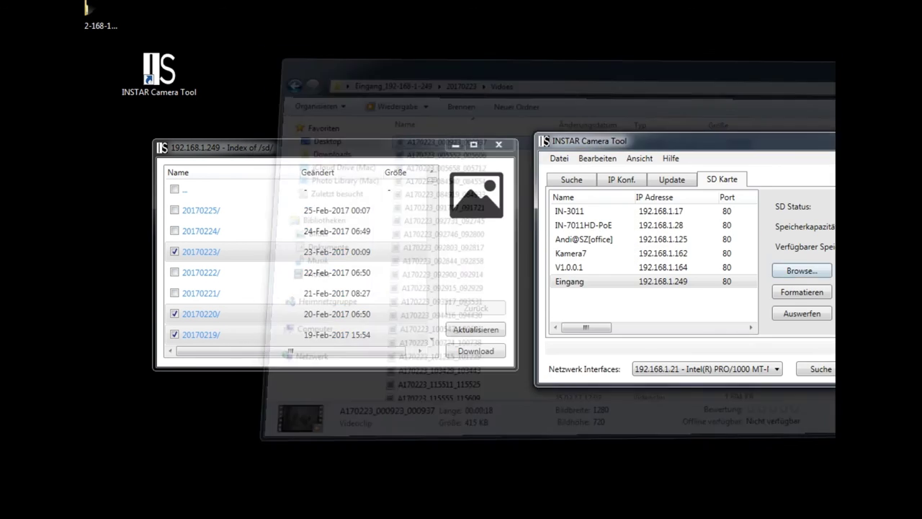
left_click_drag(658, 144, 342, 144)
left_click(348, 153)
left_click(498, 145)
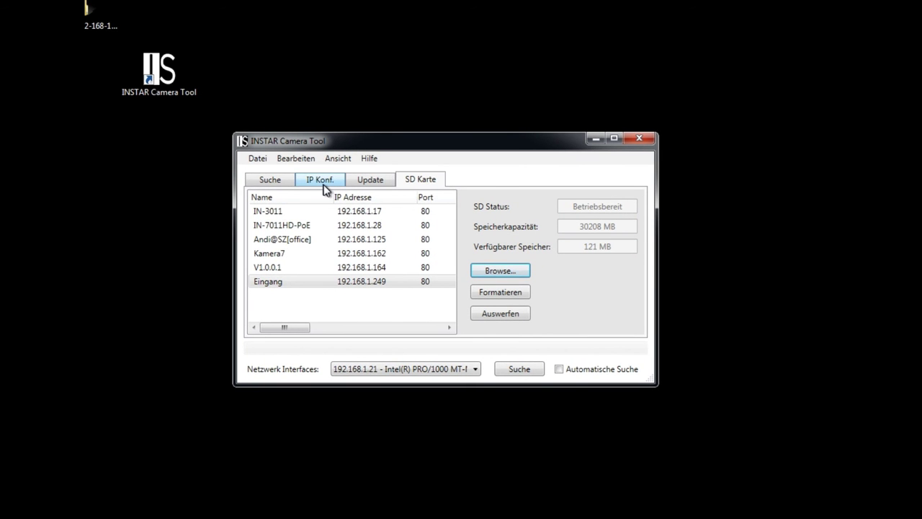
Rename the Eingang camera in the search list as Office
left_click(270, 181)
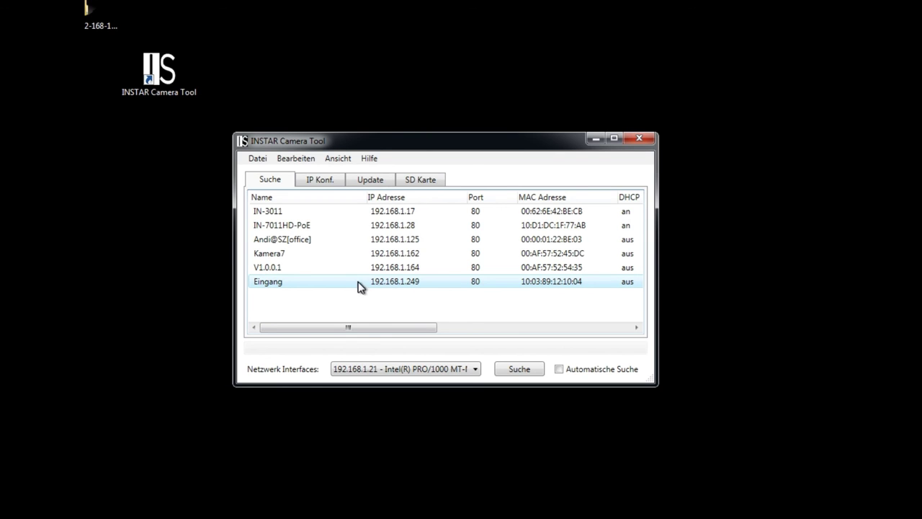
left_click(278, 285)
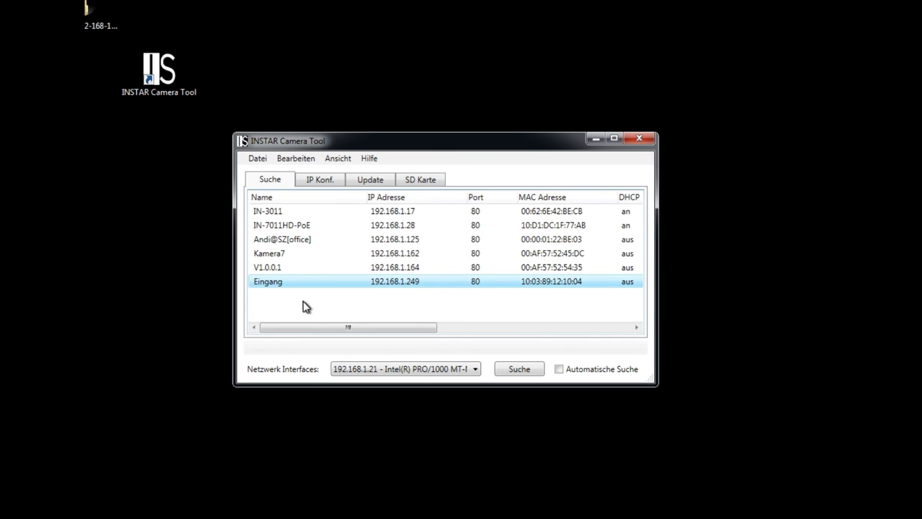
left_click(294, 159)
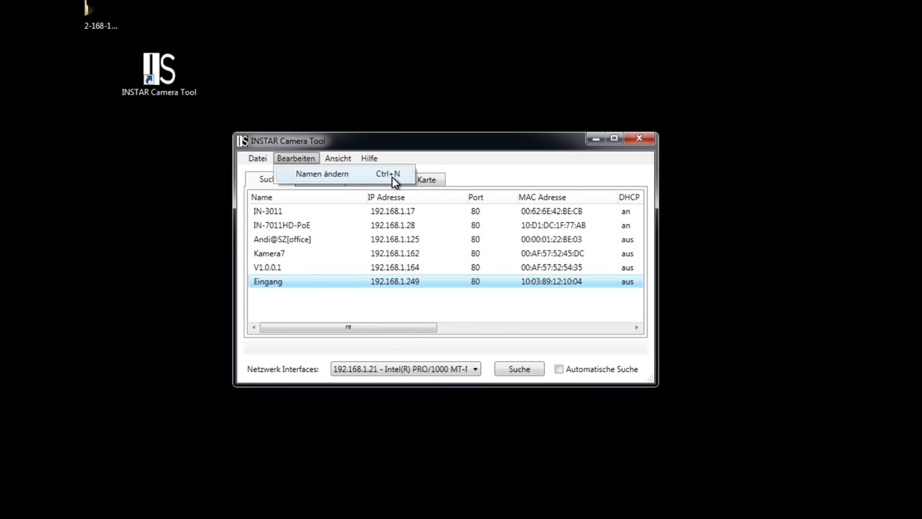
left_click(307, 299)
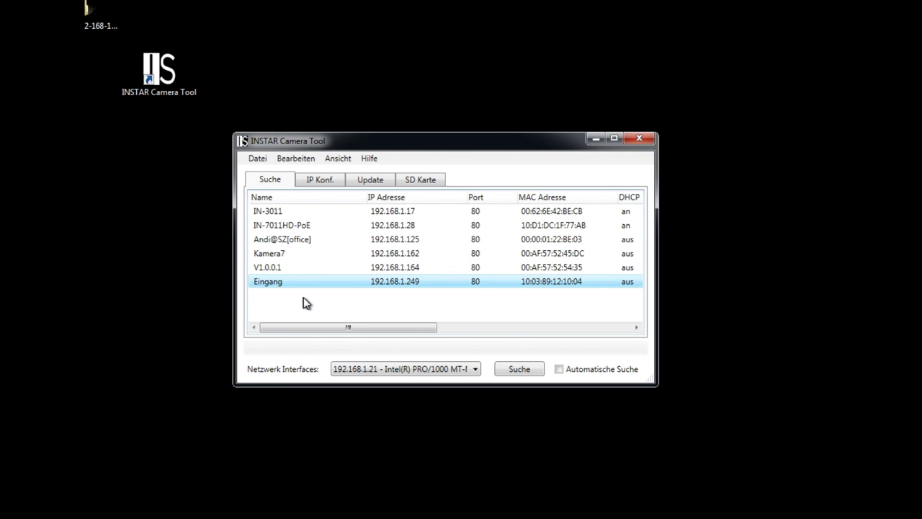
key("ctrl+n")
left_click_drag(717, 230, 405, 185)
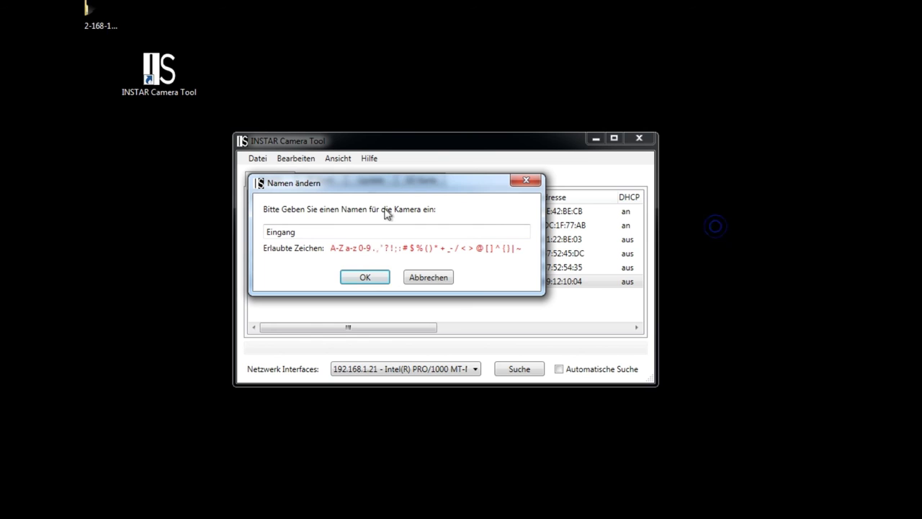
left_click(367, 232)
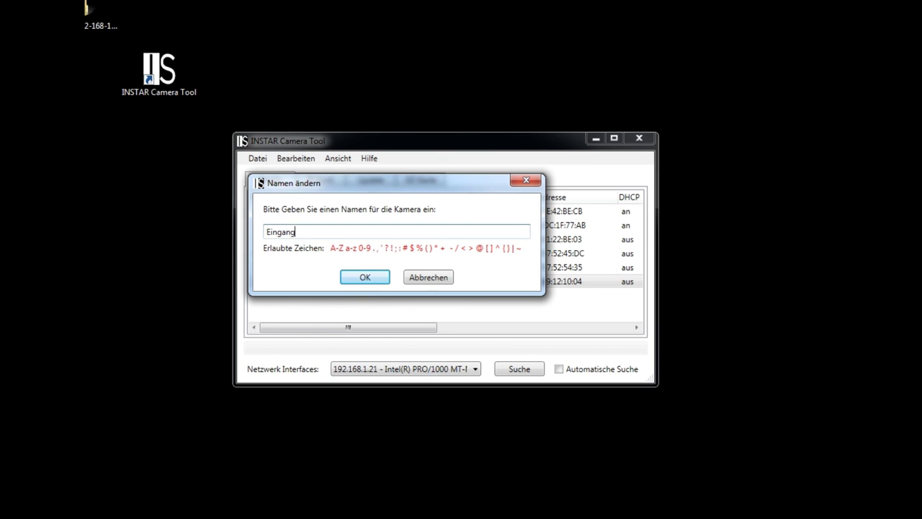
left_click(354, 231)
type("Office")
key("Return")
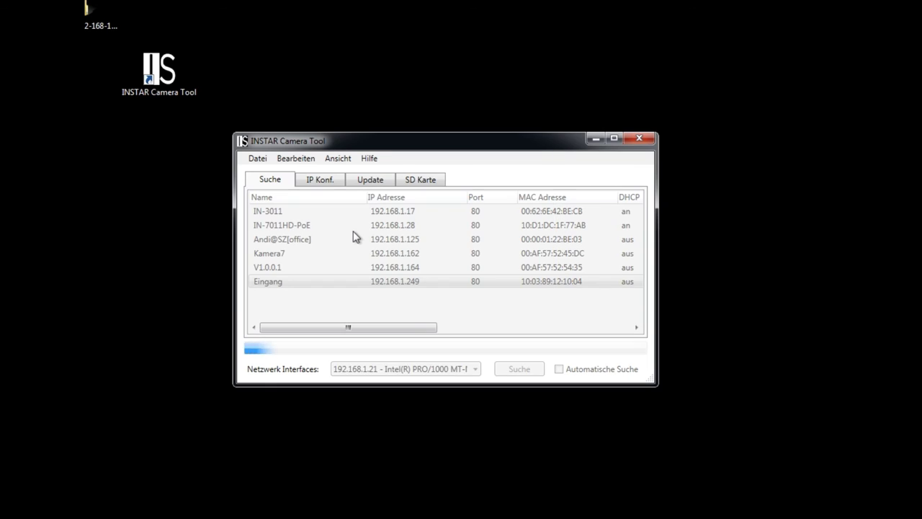